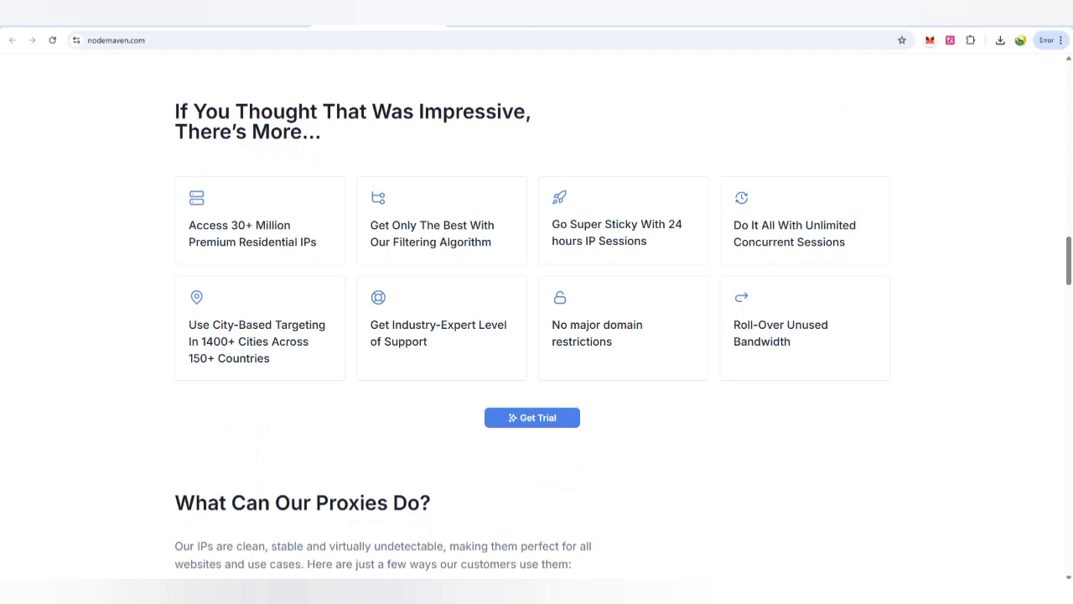
- Circle the Join Our Trial step and underline the Setup Your Proxy and Put It To Work texts, clearing the marks at the end
scroll(537, 336, "down", 3)
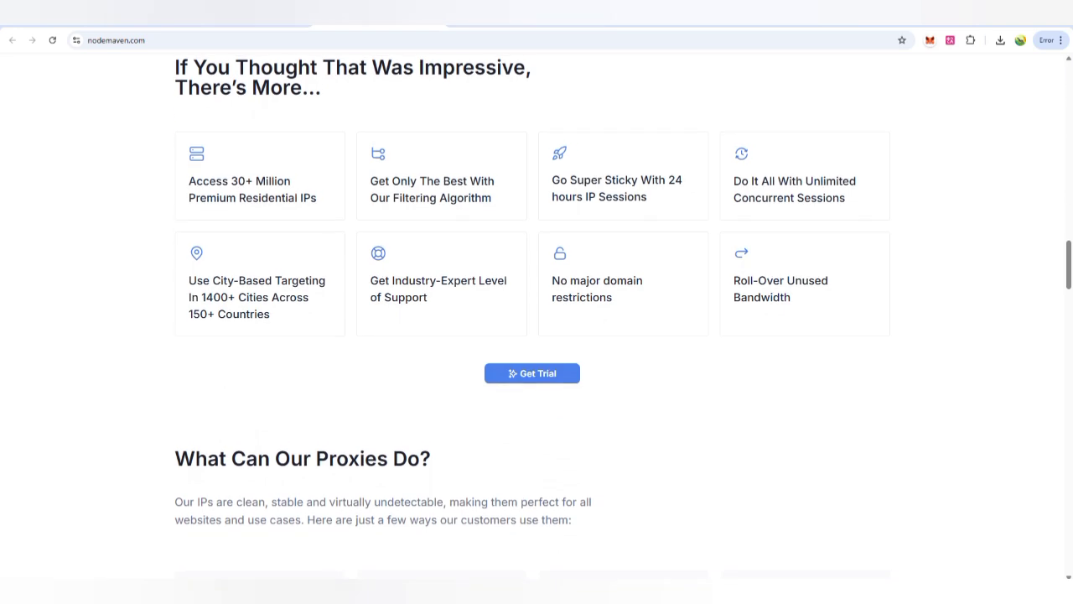
scroll(537, 336, "down", 3)
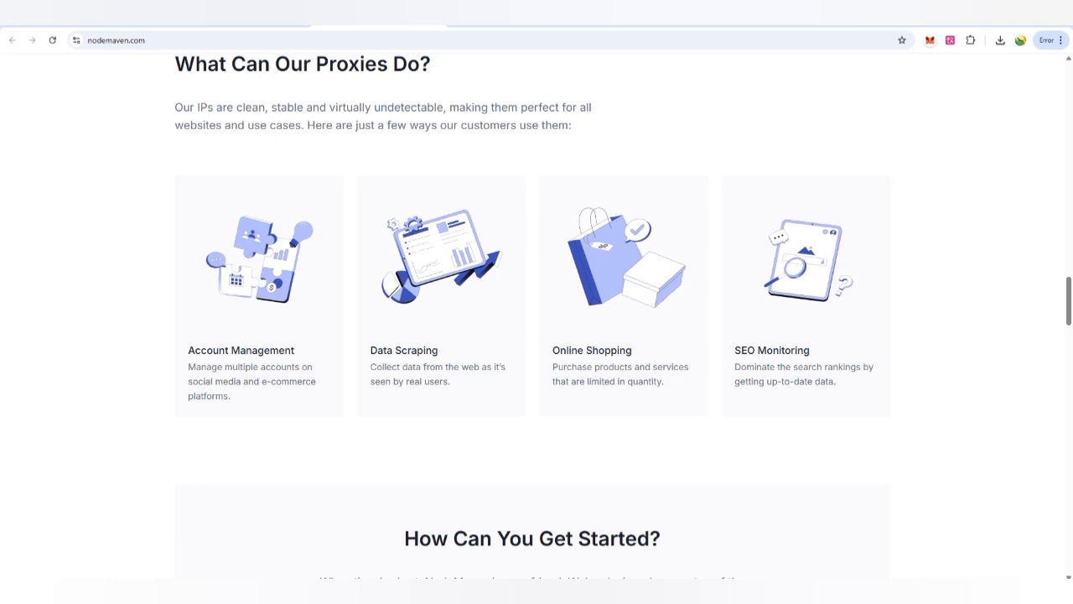
scroll(537, 318, "down", 5)
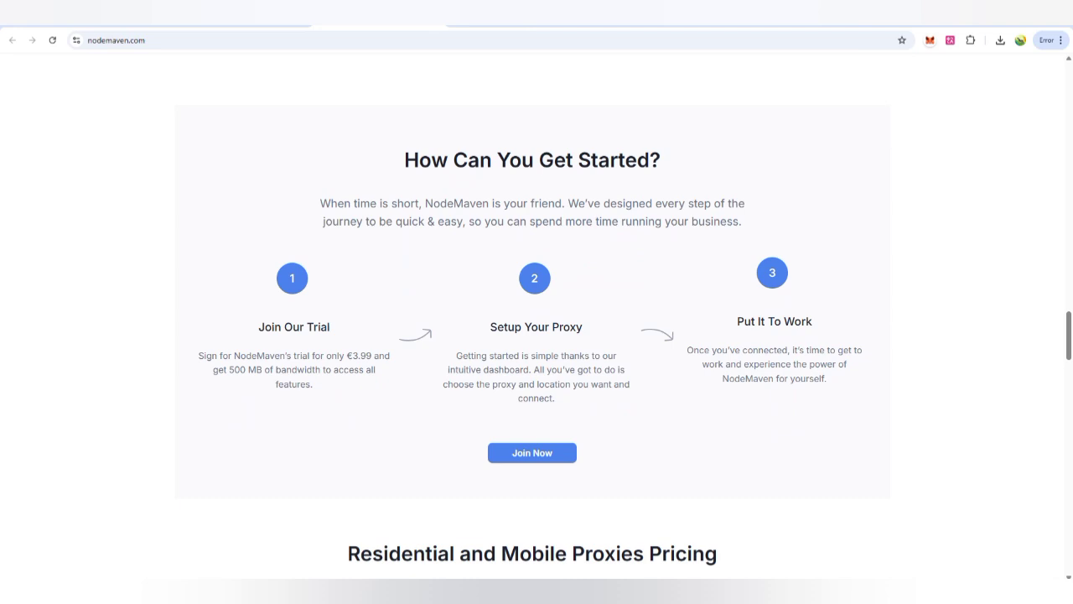
key("ctrl+alt+d")
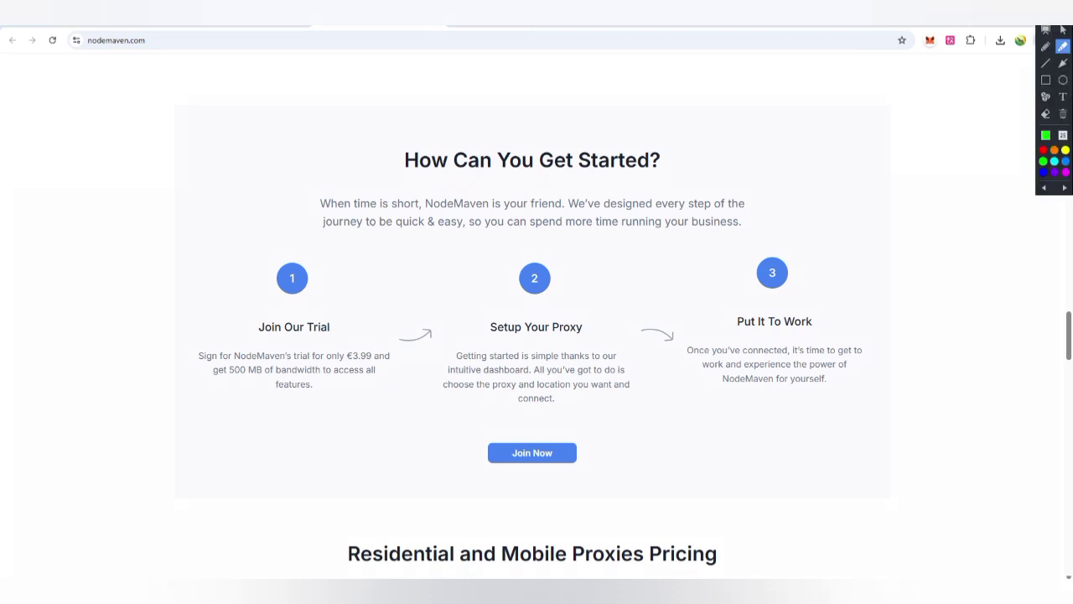
mouse_move(344, 267)
left_mouse_down()
mouse_move(268, 244)
mouse_move(226, 438)
mouse_move(381, 254)
mouse_move(322, 245)
left_mouse_up()
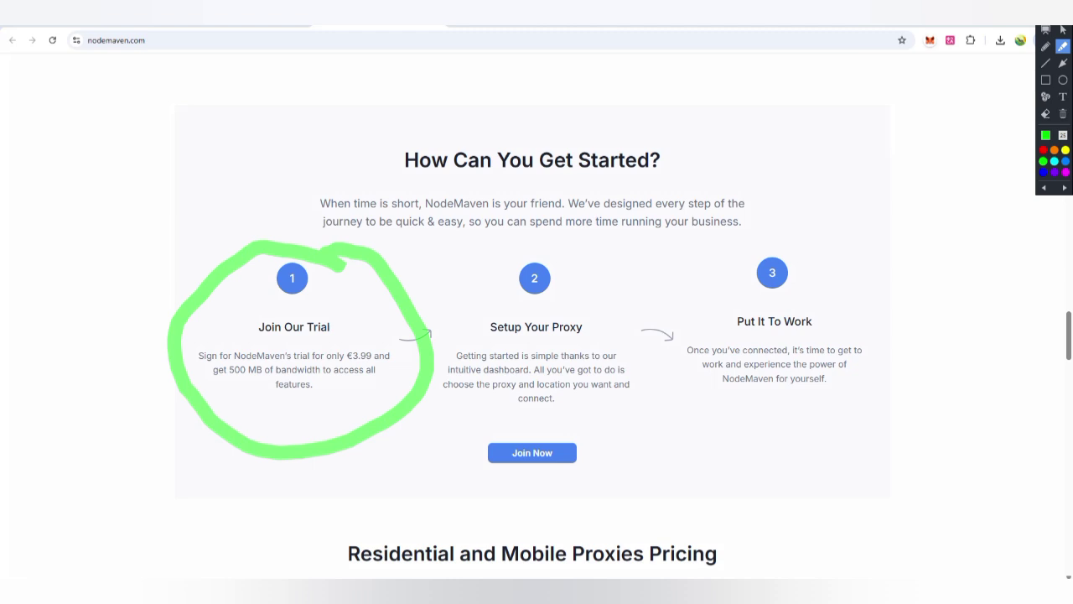
mouse_move(454, 411)
left_mouse_down()
mouse_move(652, 415)
mouse_move(894, 378)
left_mouse_up()
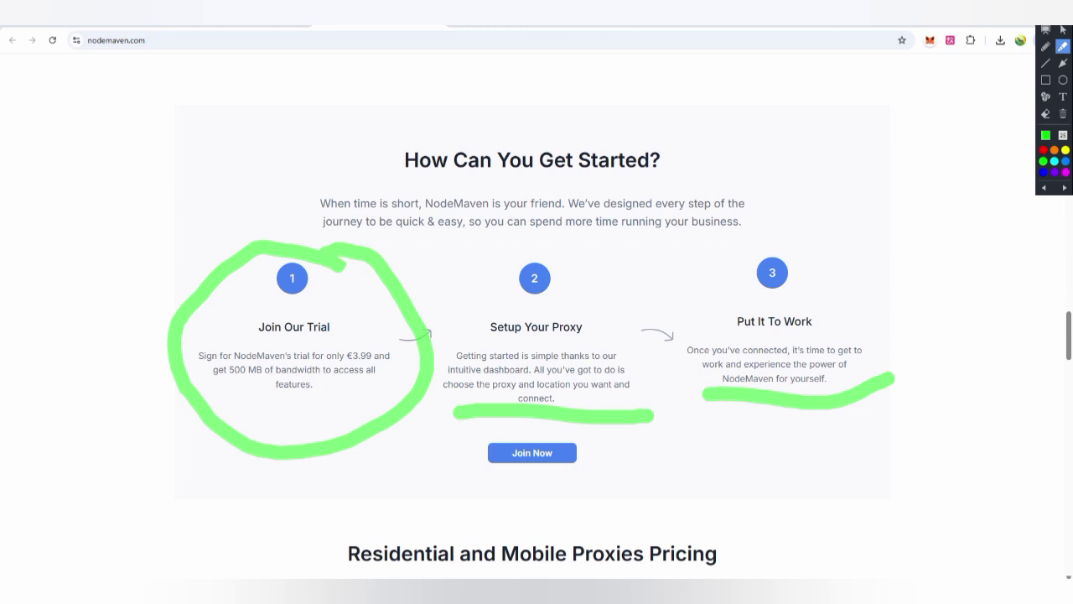
key("Escape")
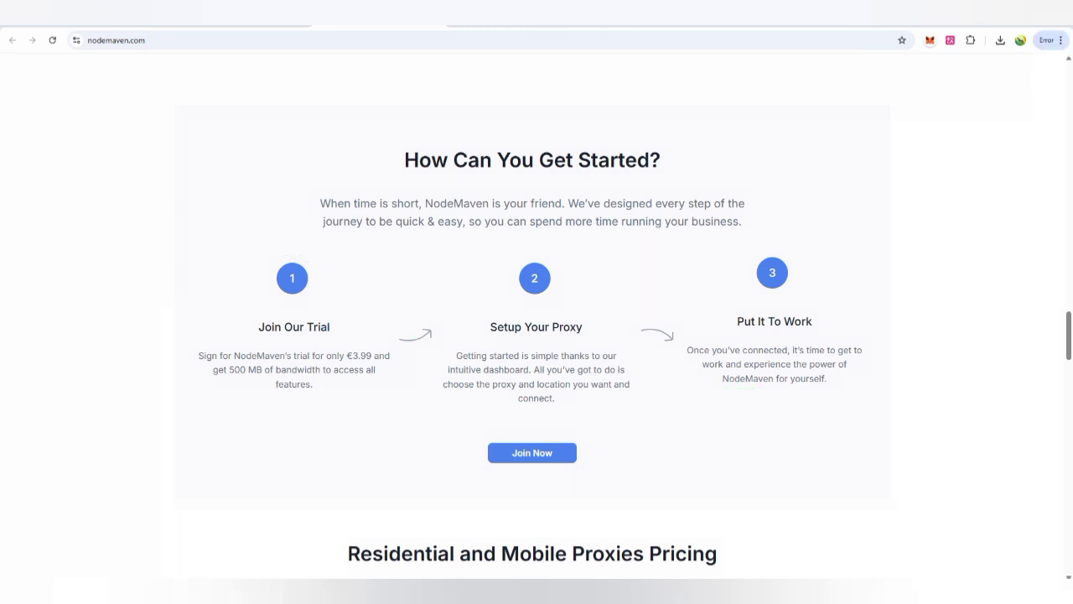
- Examine the homepage's residential and mobile proxy pricing, top proxy locations, customer reviews and frequently asked questions
scroll(537, 327, "down", 5)
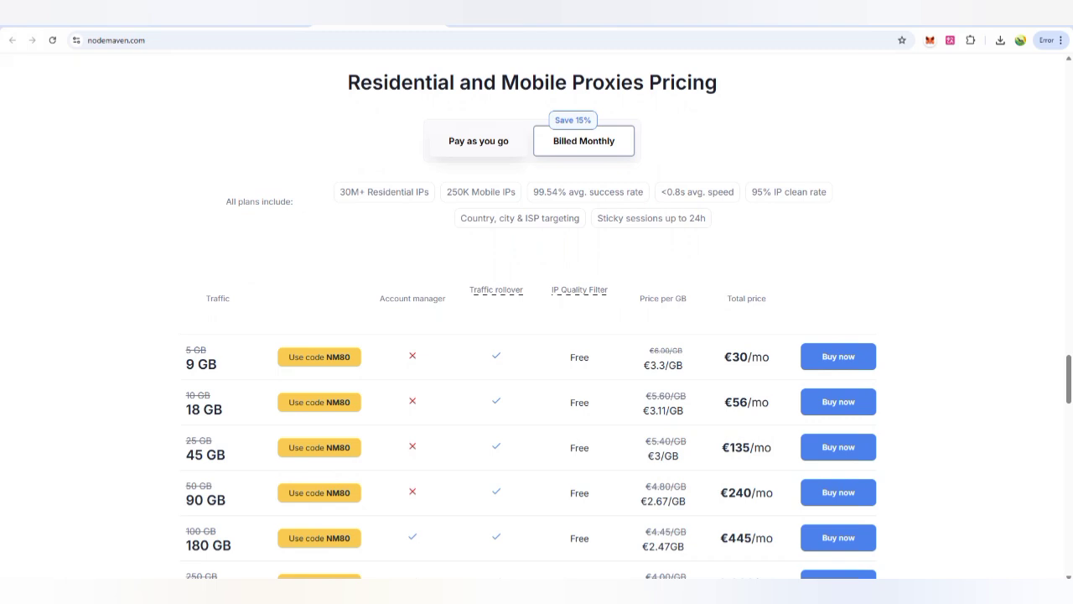
scroll(536, 335, "down", 1)
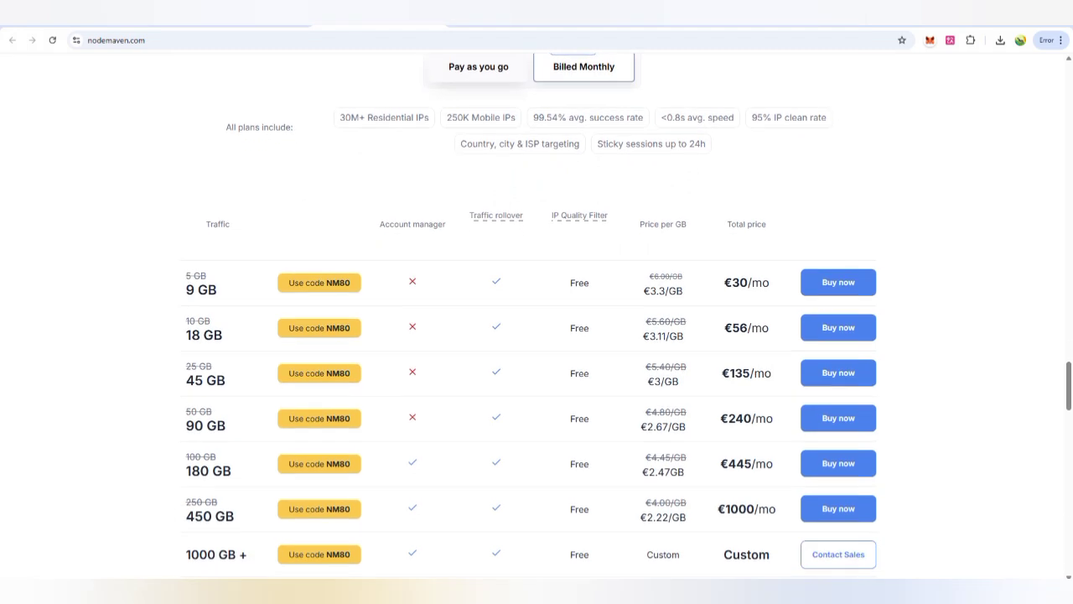
scroll(536, 335, "down", 1)
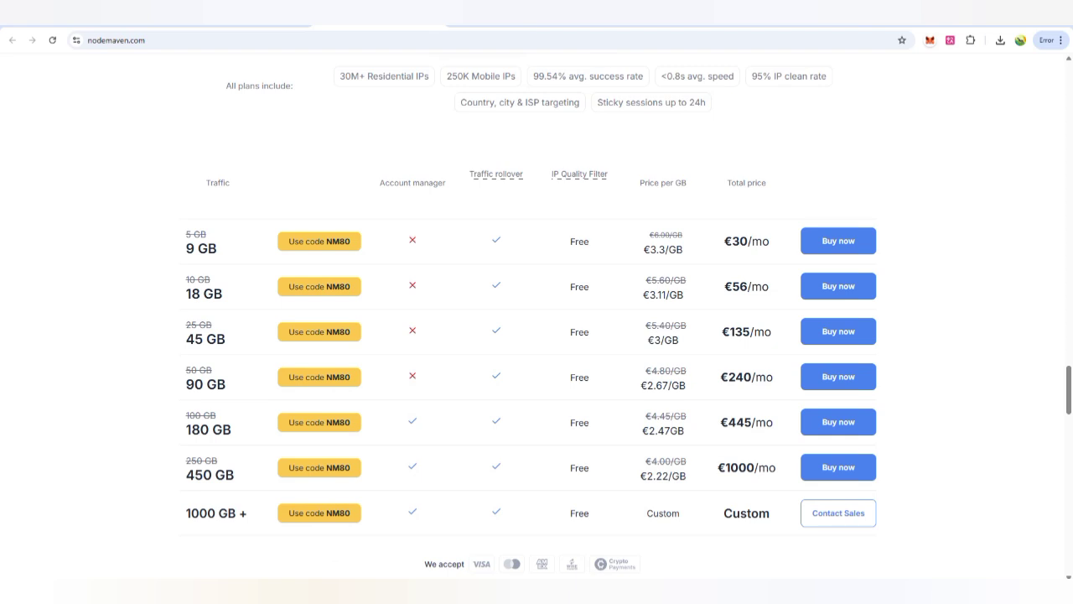
scroll(536, 335, "down", 5)
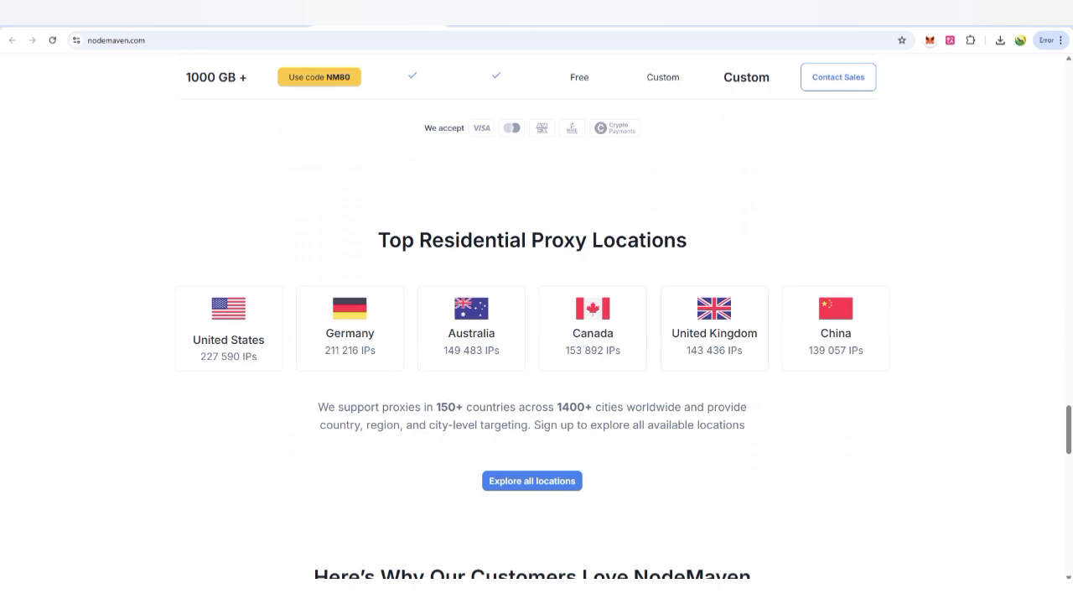
scroll(537, 327, "down", 5)
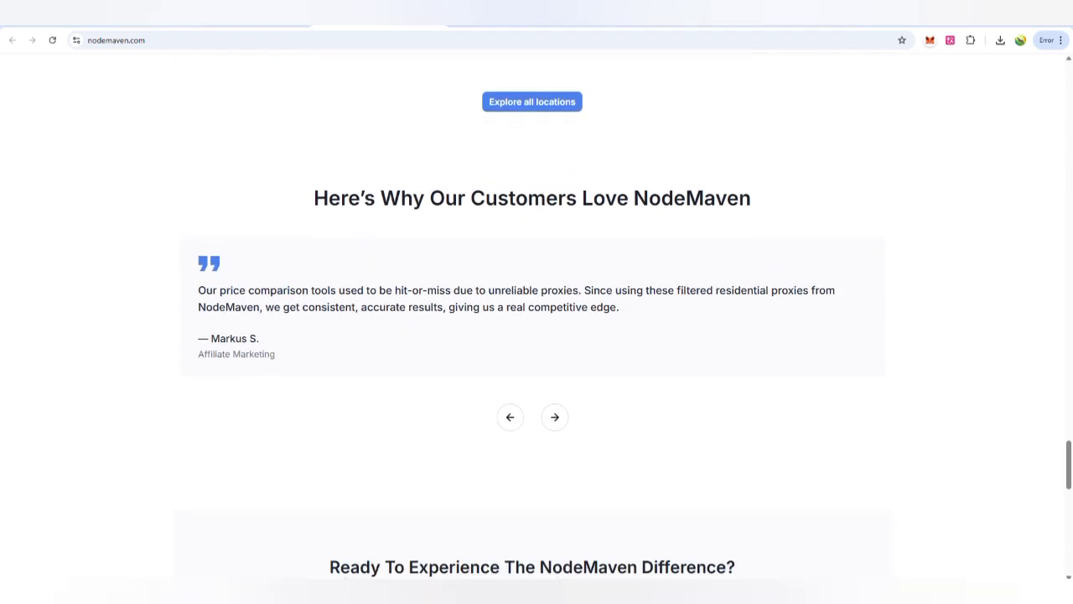
scroll(537, 327, "down", 6)
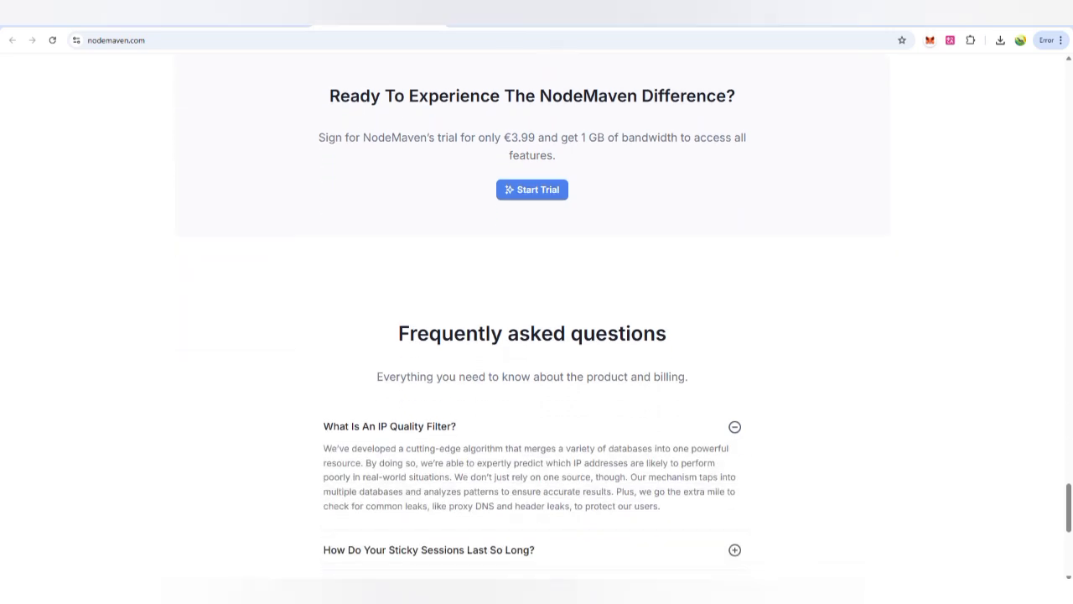
scroll(536, 327, "down", 4)
scroll(536, 327, "up", 12)
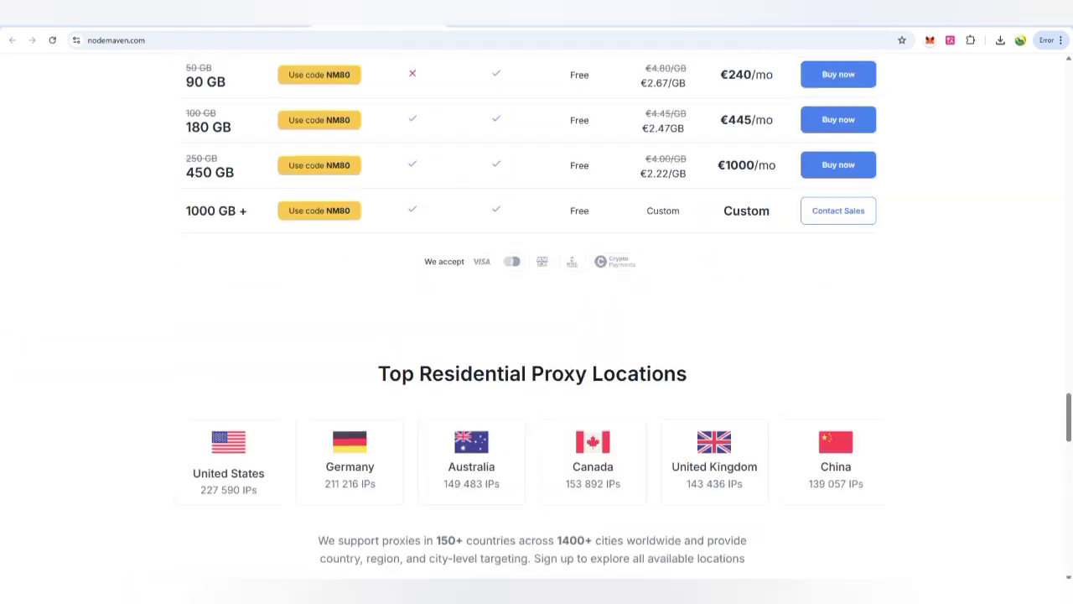
scroll(529, 155, "up", 15)
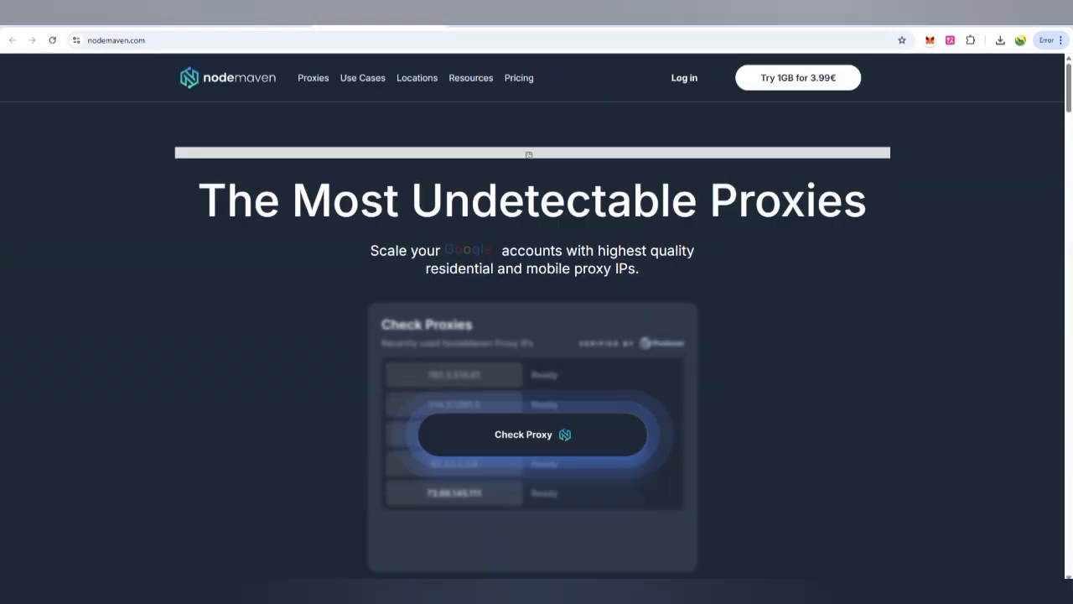
- Open the NodeMaven pricing page and review the monthly residential and mobile proxy plans
left_click(520, 77)
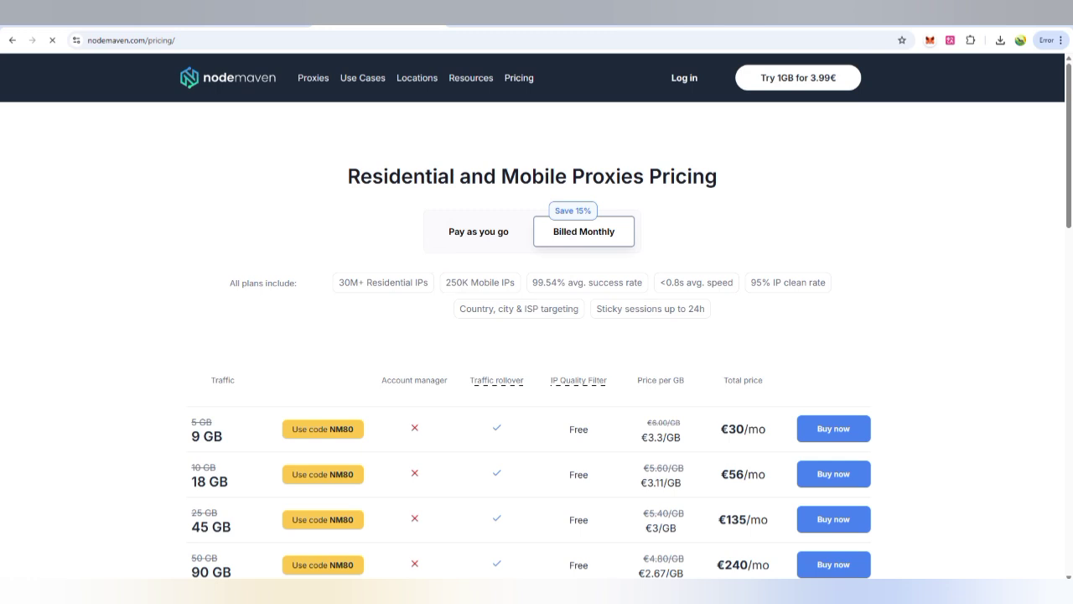
scroll(537, 336, "down", 3)
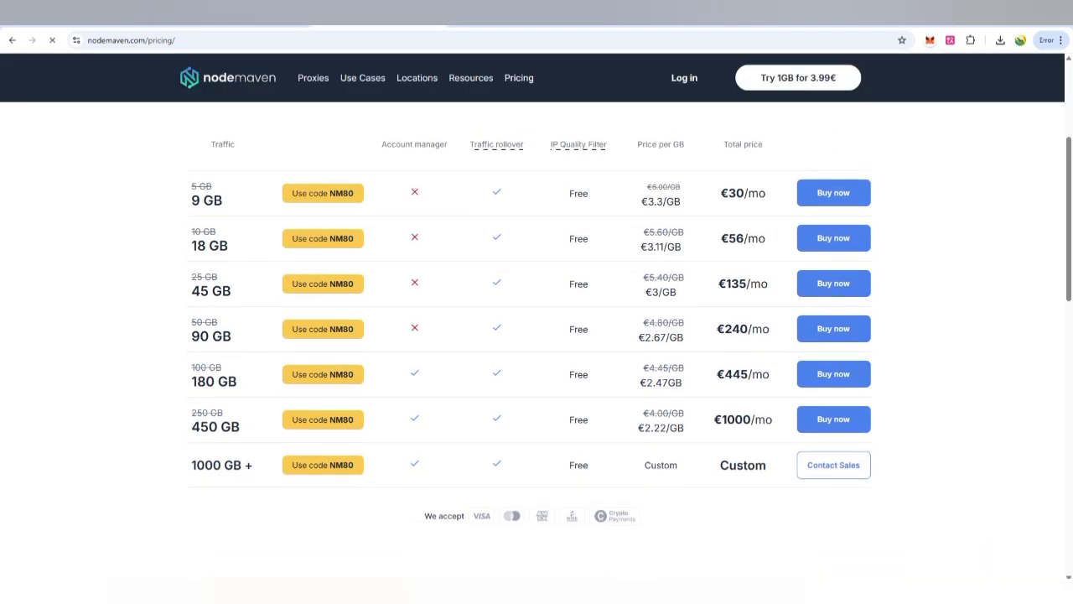
scroll(537, 335, "up", 3)
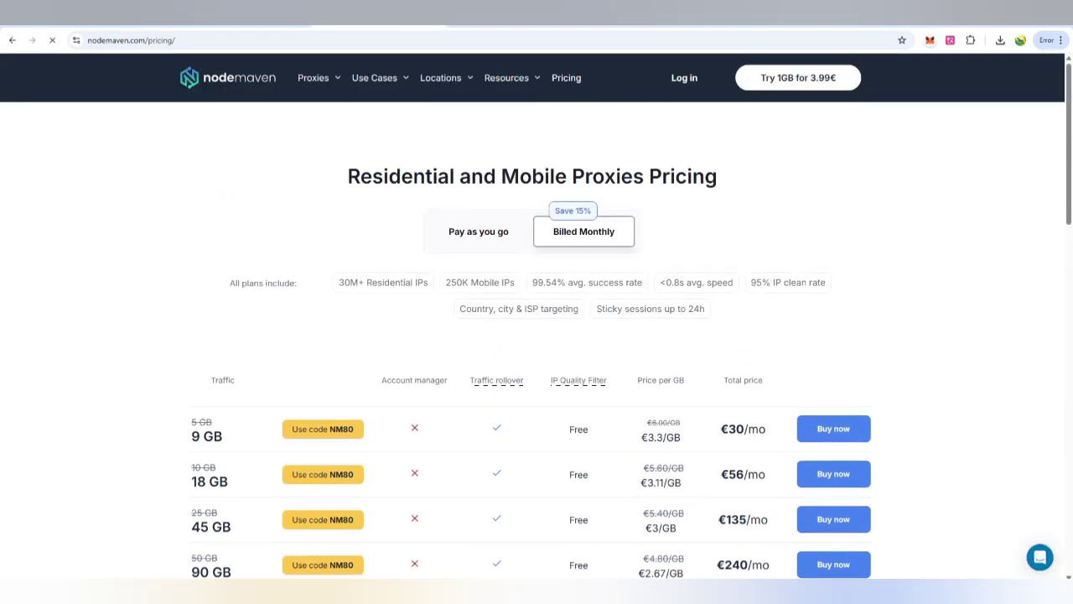
- Log in to the NodeMaven dashboard using the Google sign-in option
left_click(685, 77)
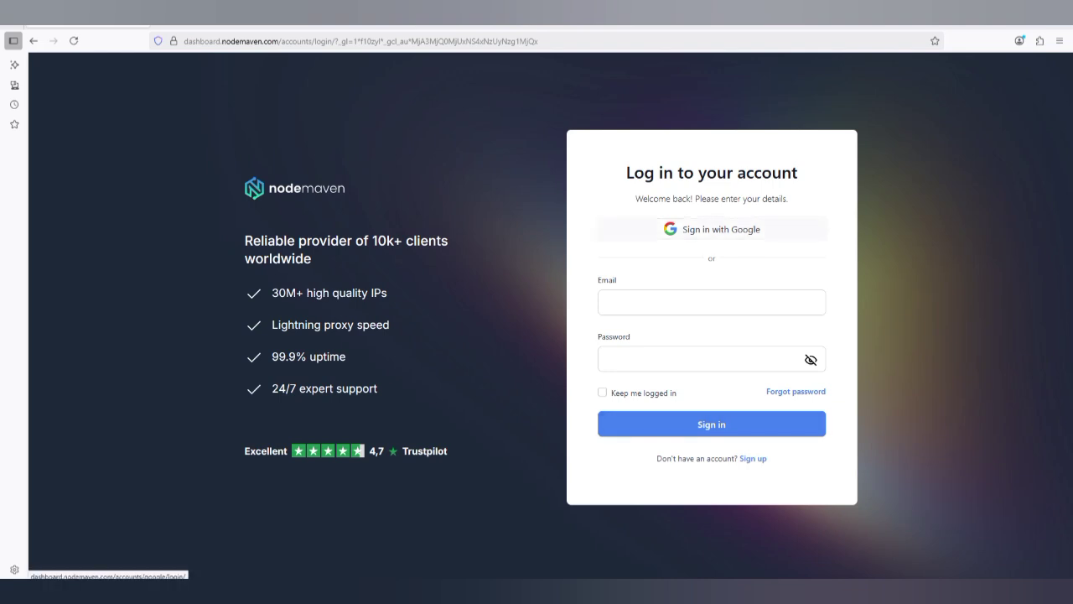
left_click(712, 228)
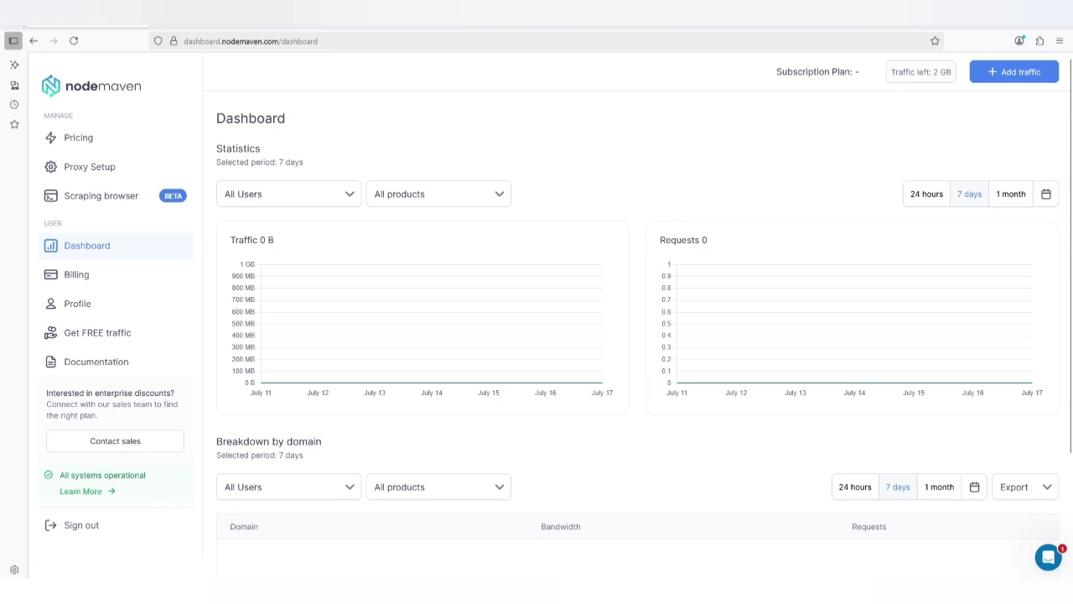
- Filter the dashboard statistics by the account's own user instead of All Users
left_click(289, 193)
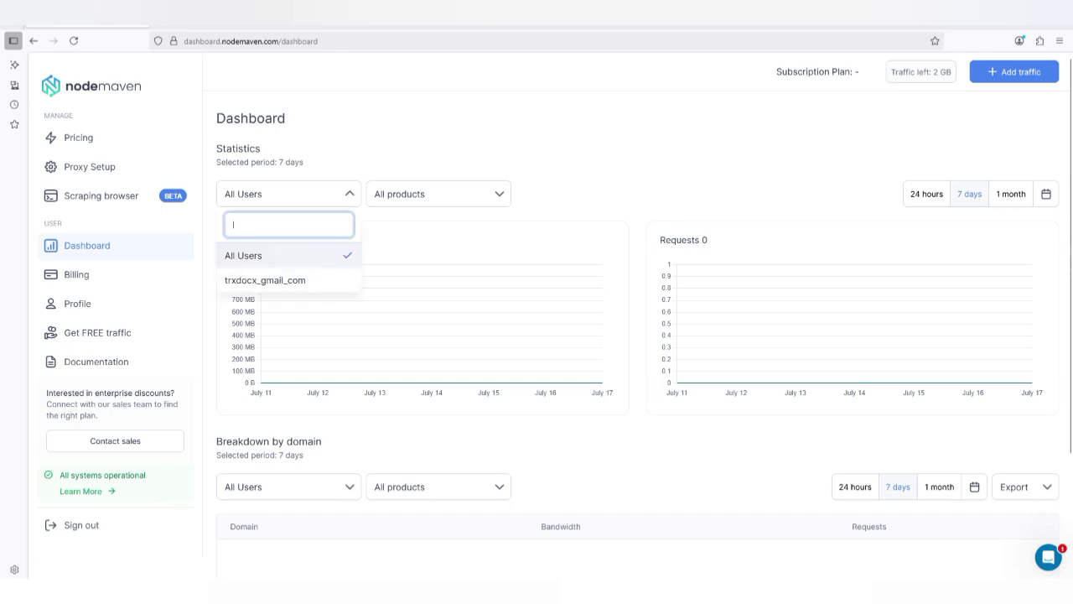
key("Escape")
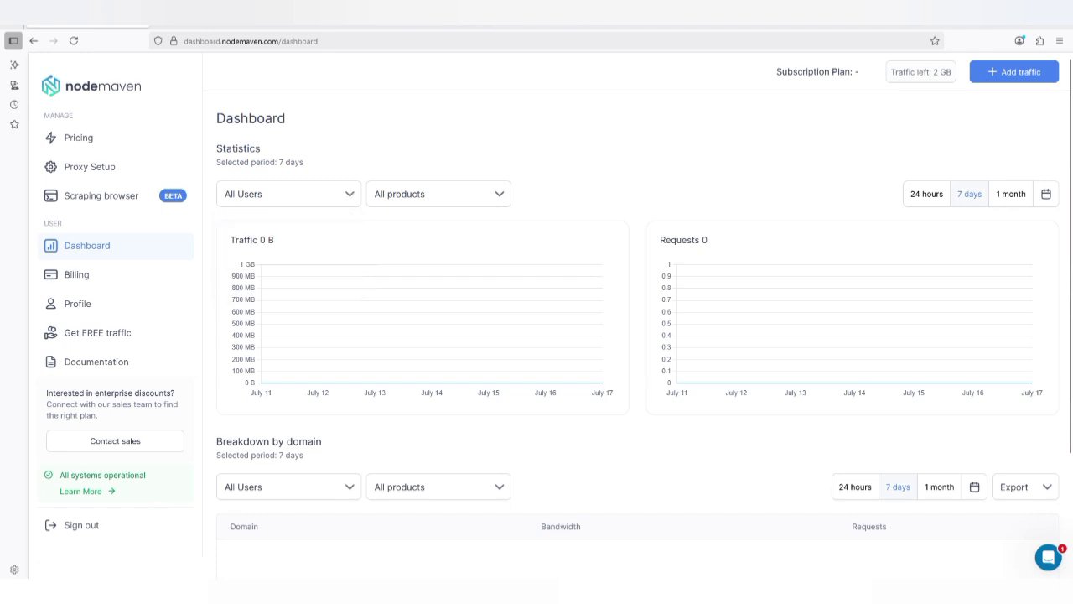
left_click(289, 194)
key("Down")
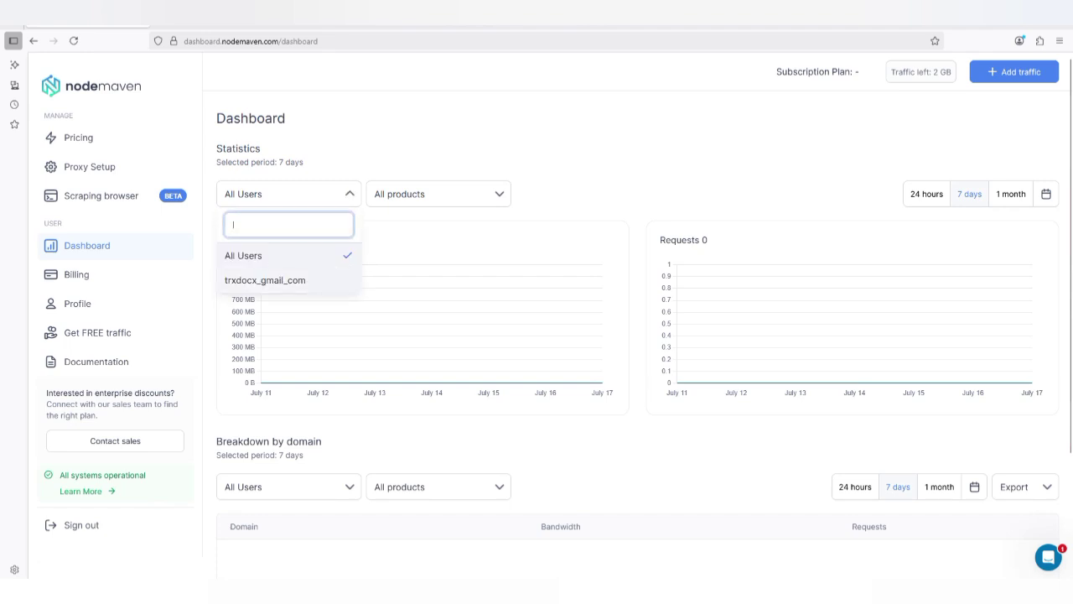
key("Return")
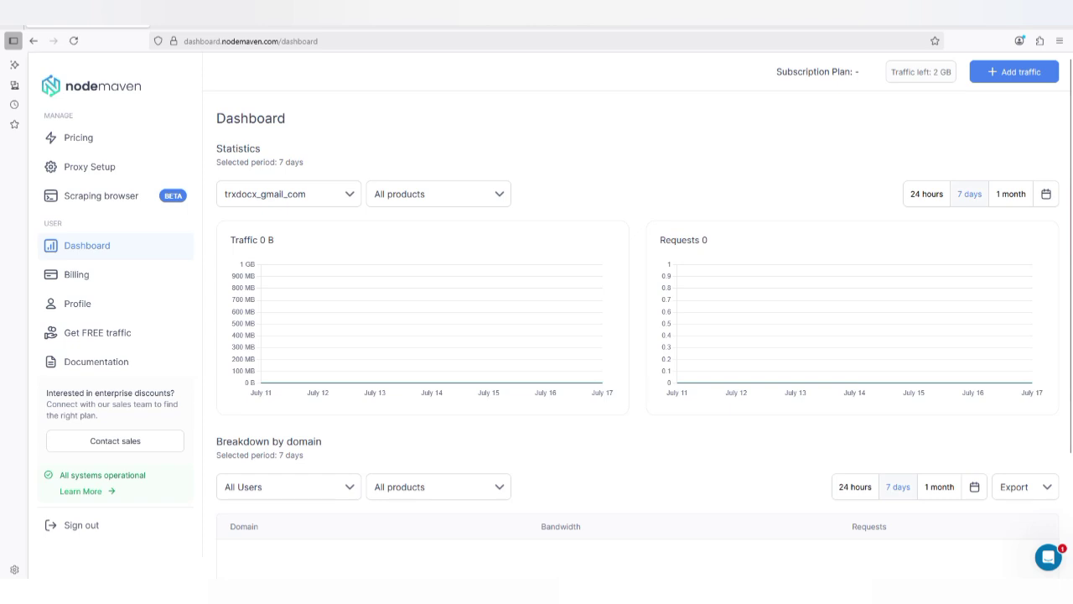
- Limit the dashboard statistics to the Proxy product
left_click(438, 194)
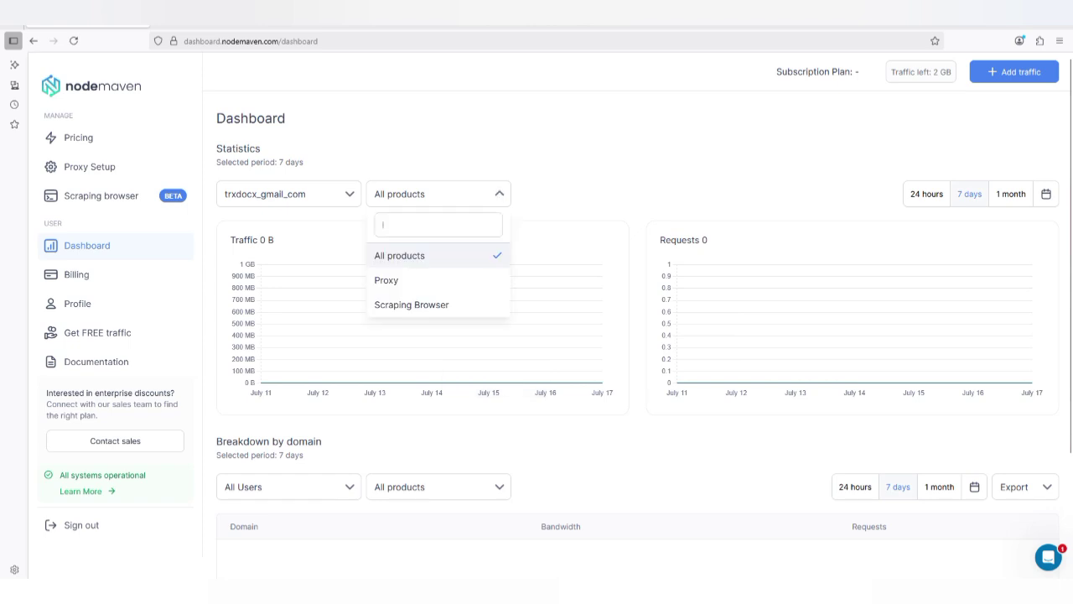
key("Down")
key("Down")
key("Up")
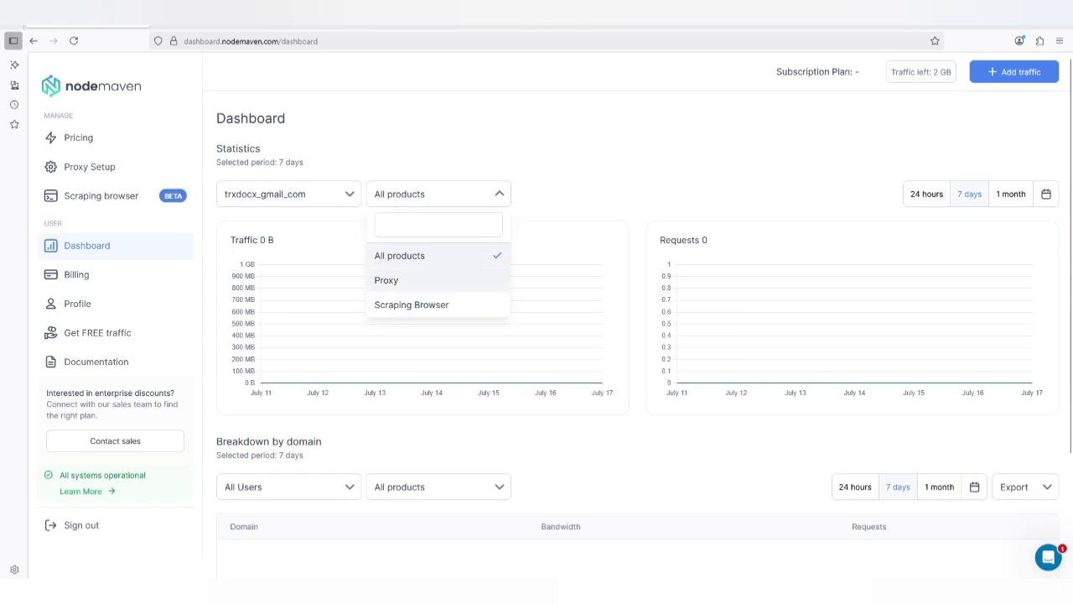
key("Return")
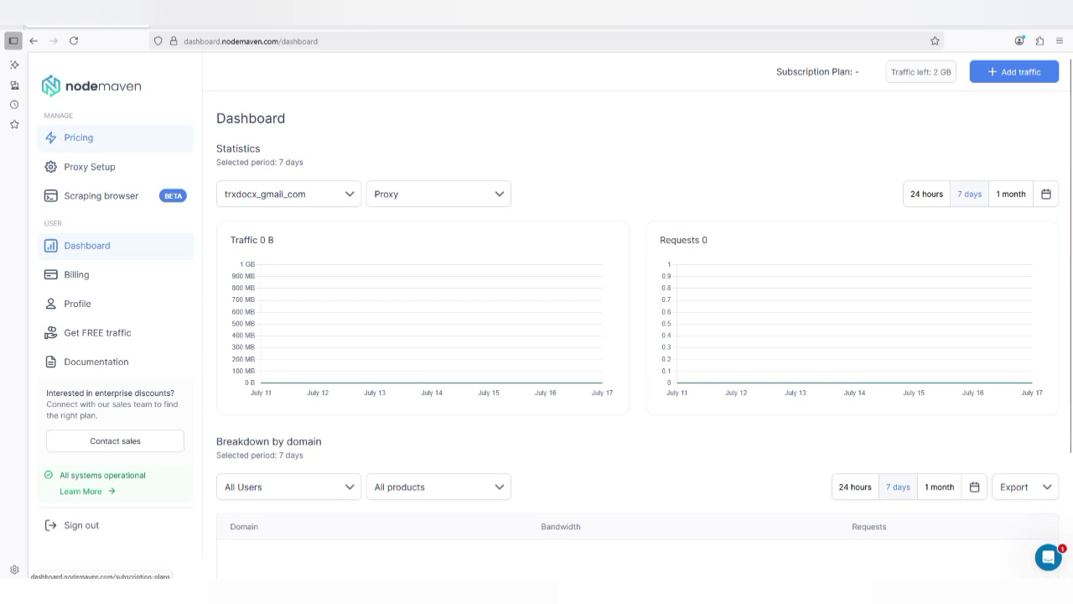
- Open the checkout for the 5 GB monthly residential and mobile proxy plan
left_click(78, 137)
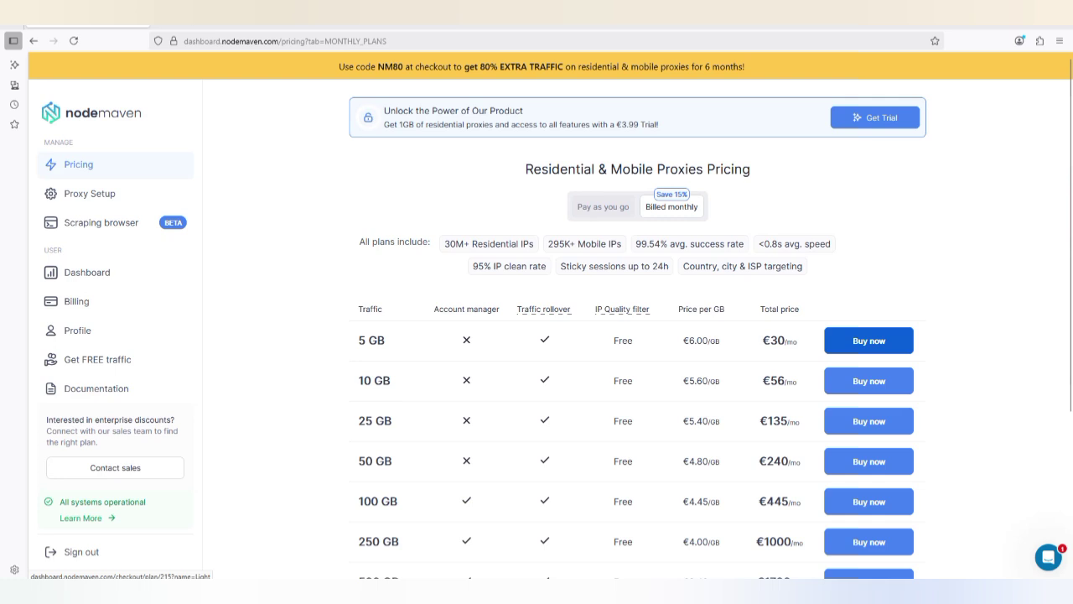
left_click(869, 340)
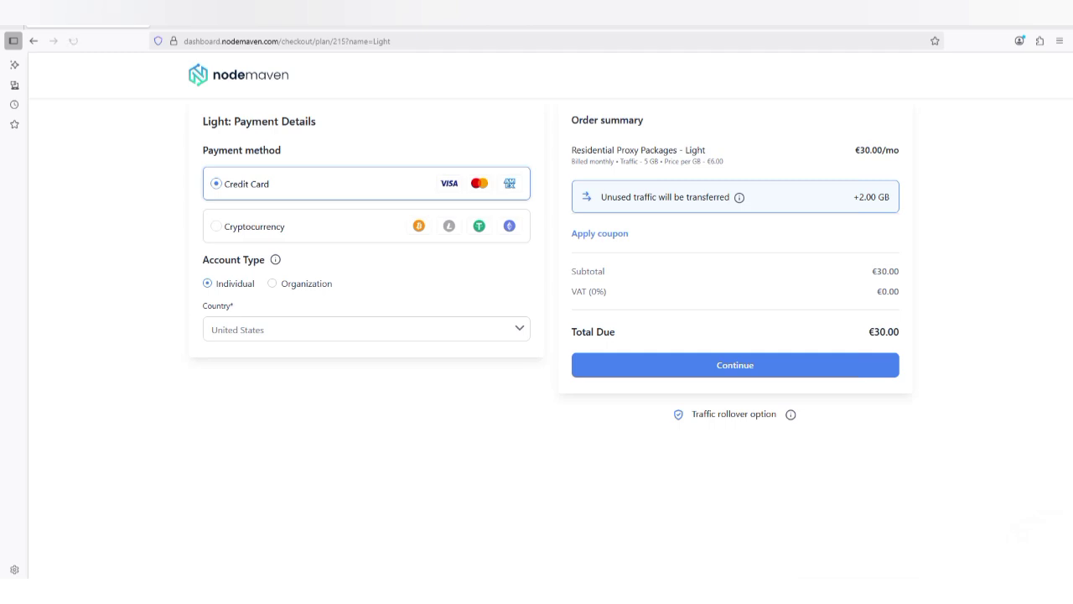
- Set the checkout's payment method to Cryptocurrency and the country to United Kingdom
left_click(217, 226)
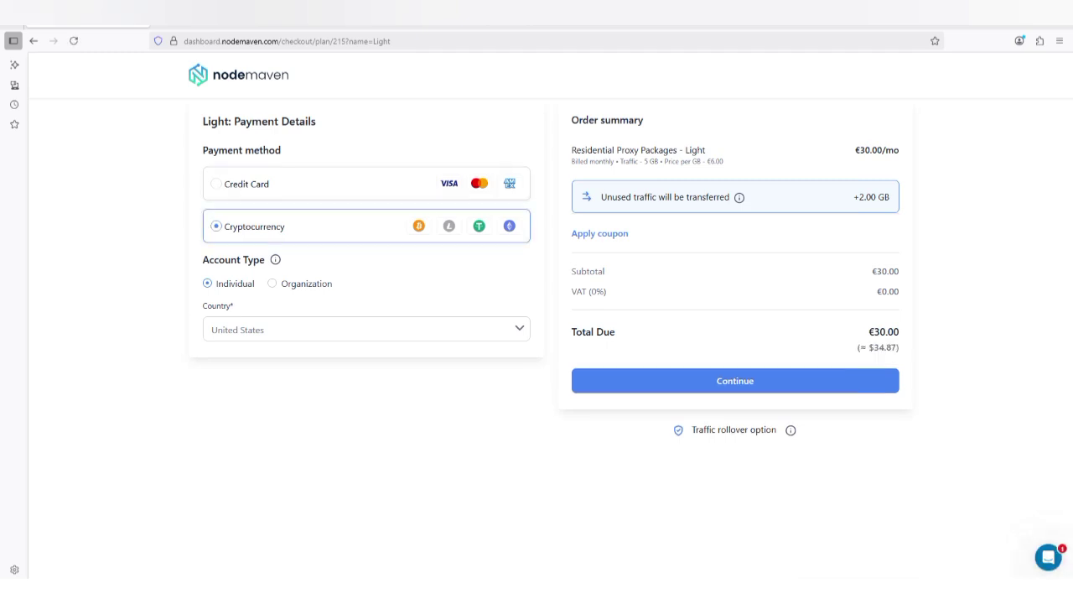
left_click(366, 329)
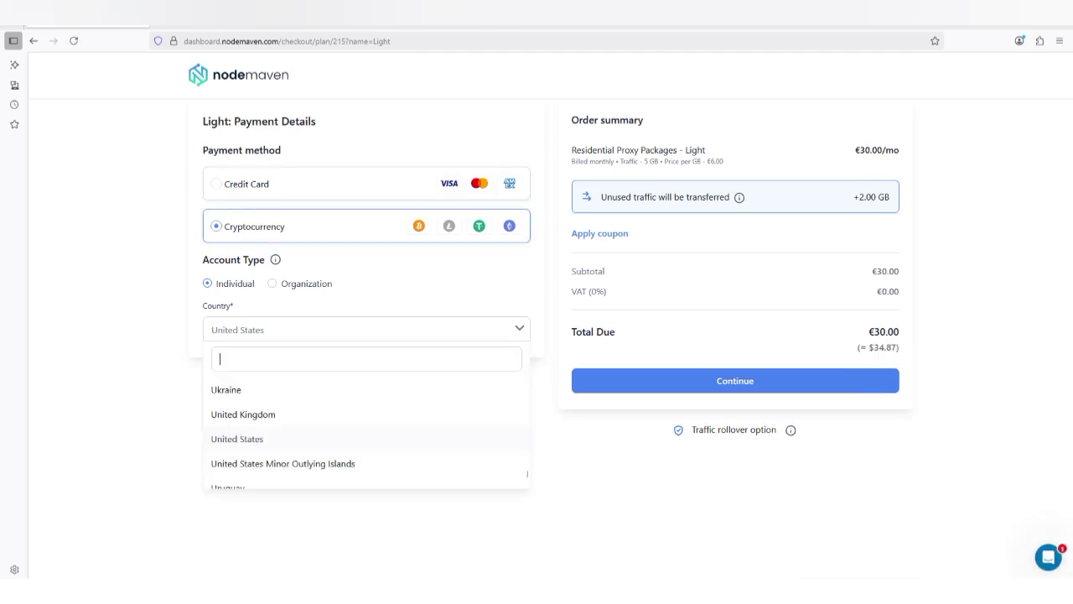
left_click(243, 414)
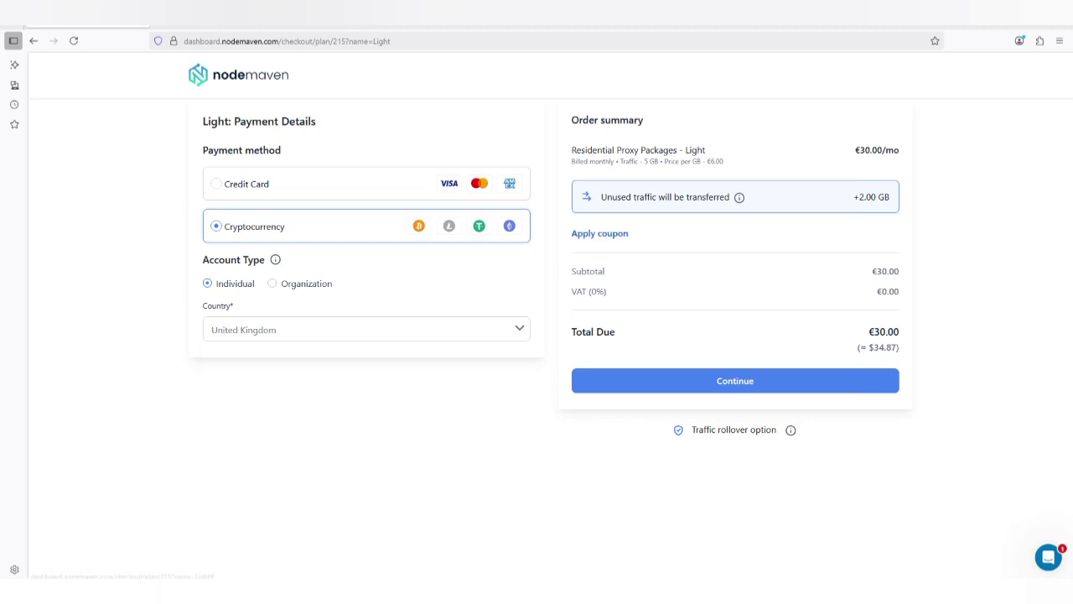
- Reveal the coupon field in the order summary and set the screen annotation text size to 20 px
left_click(599, 233)
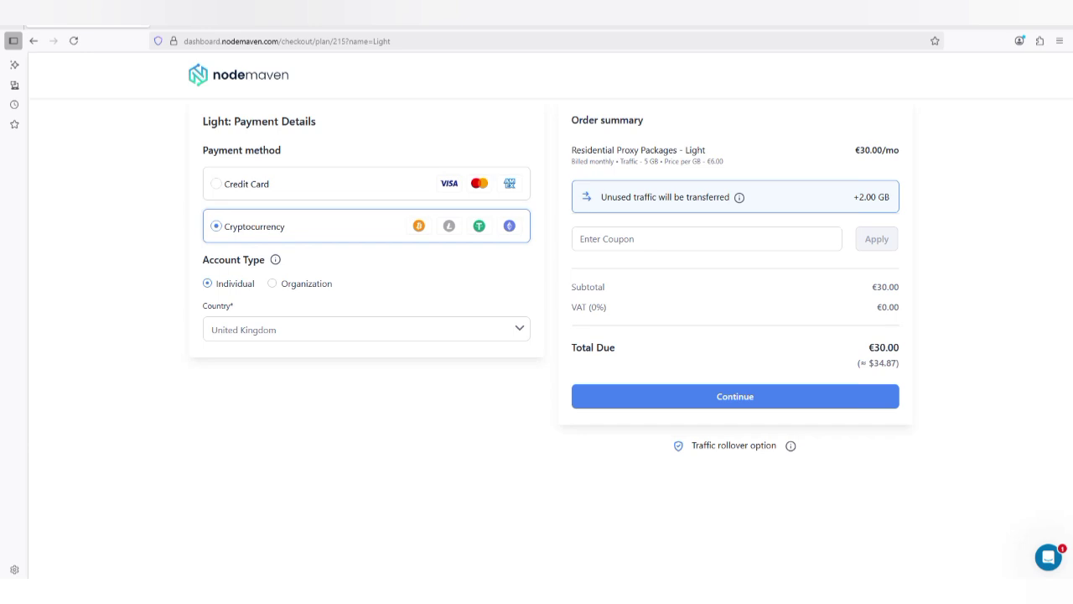
key("ctrl+shift+4")
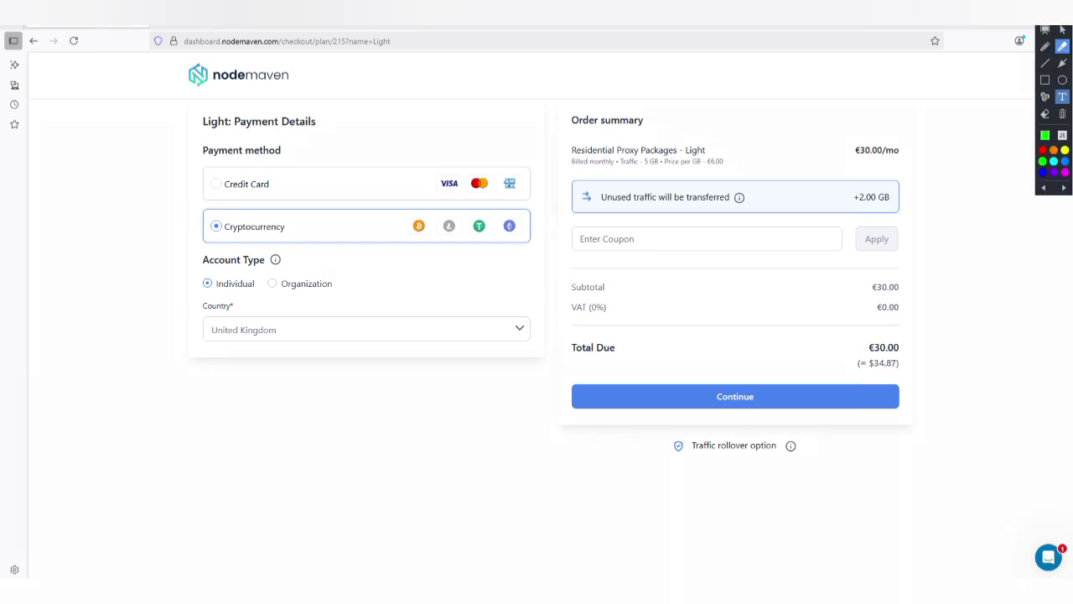
left_click(1062, 96)
left_click_drag(599, 233, 635, 313)
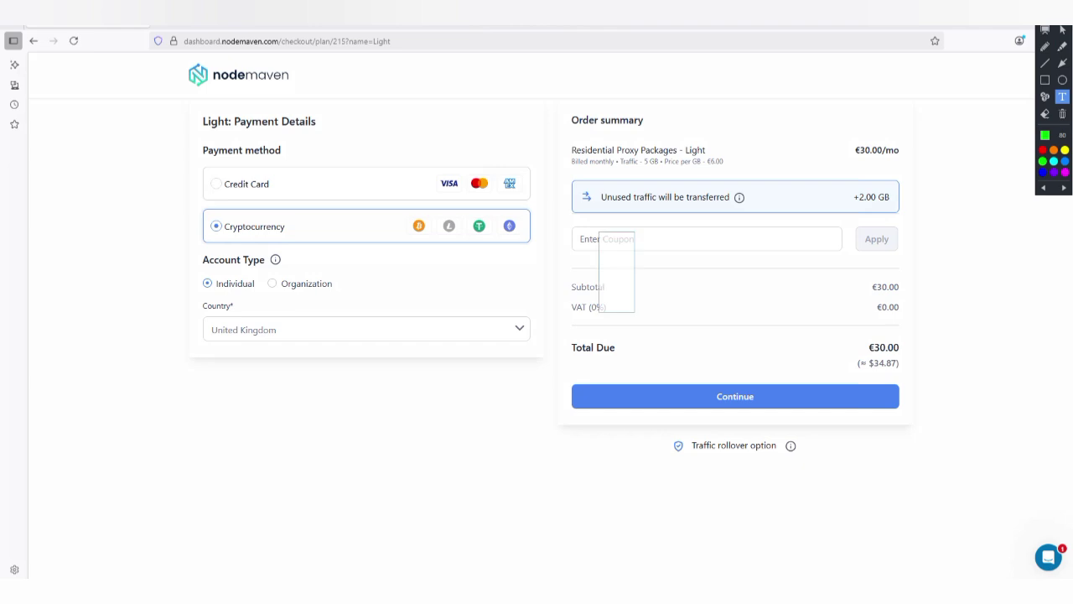
left_click_drag(602, 241, 599, 219)
left_click_drag(600, 221, 600, 223)
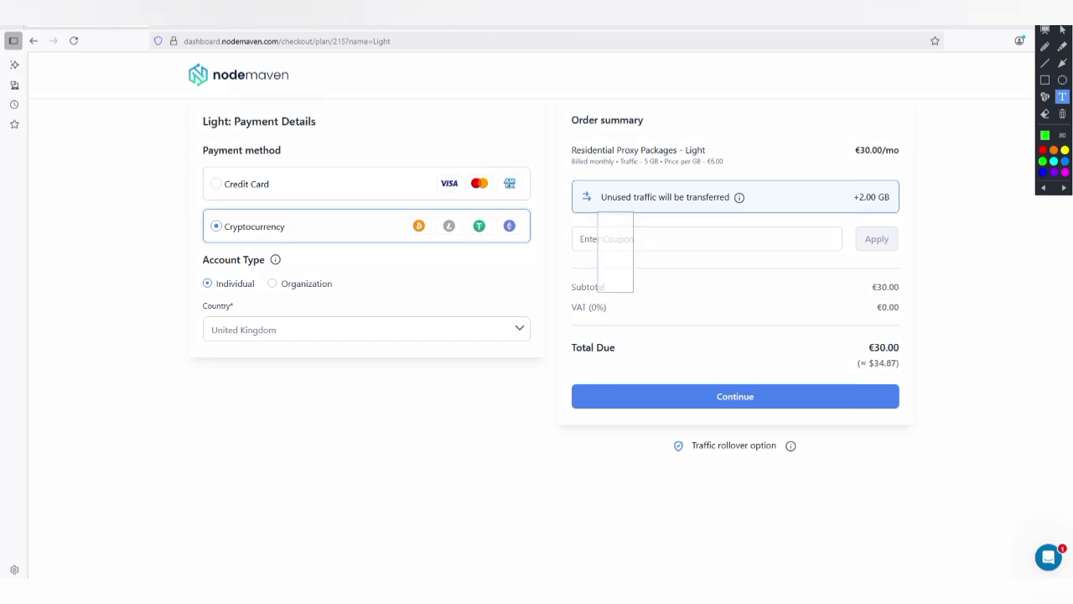
left_click(1062, 134)
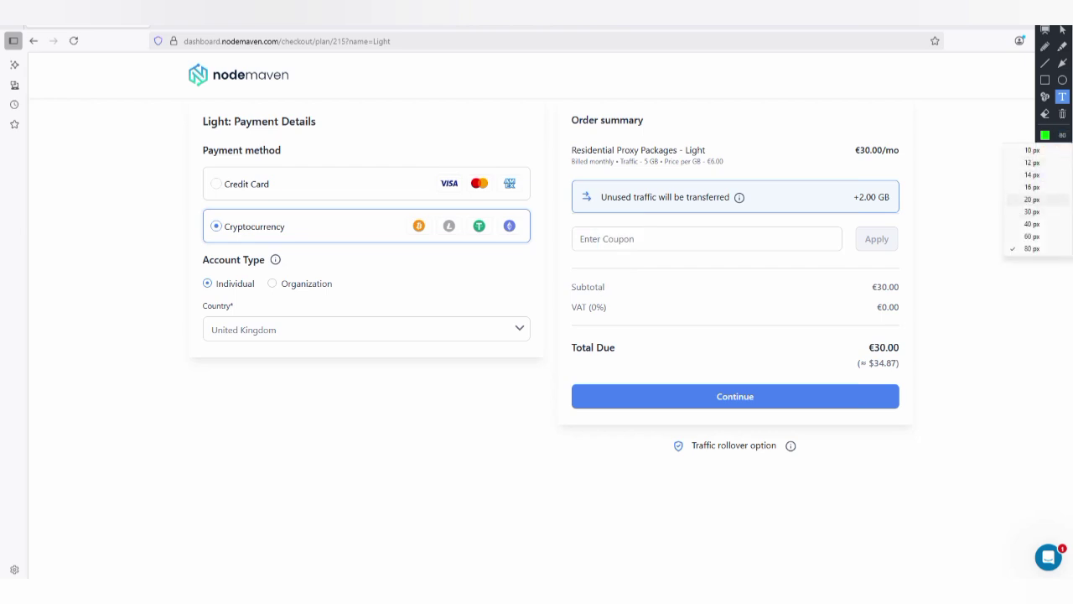
left_click(1032, 200)
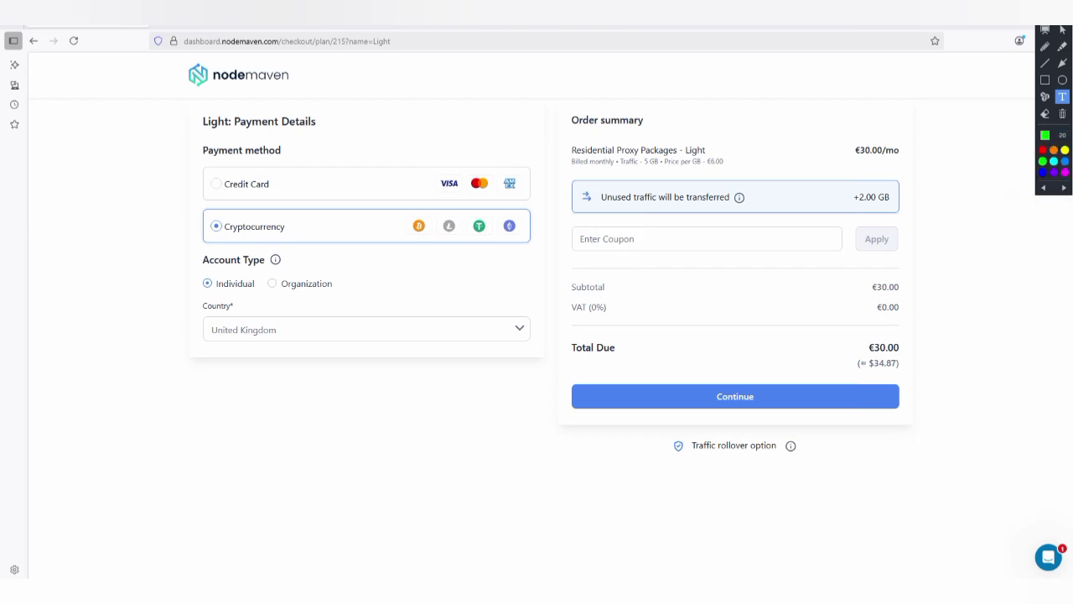
- Write RT80 as green annotation text over the coupon field
left_click(626, 237)
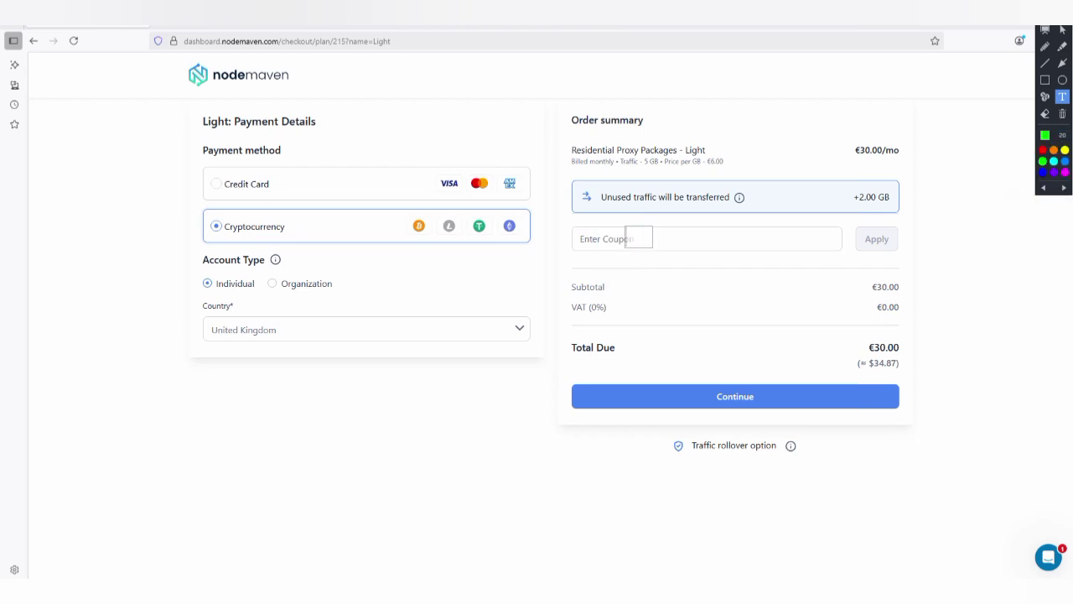
left_click(661, 238)
type("RT80")
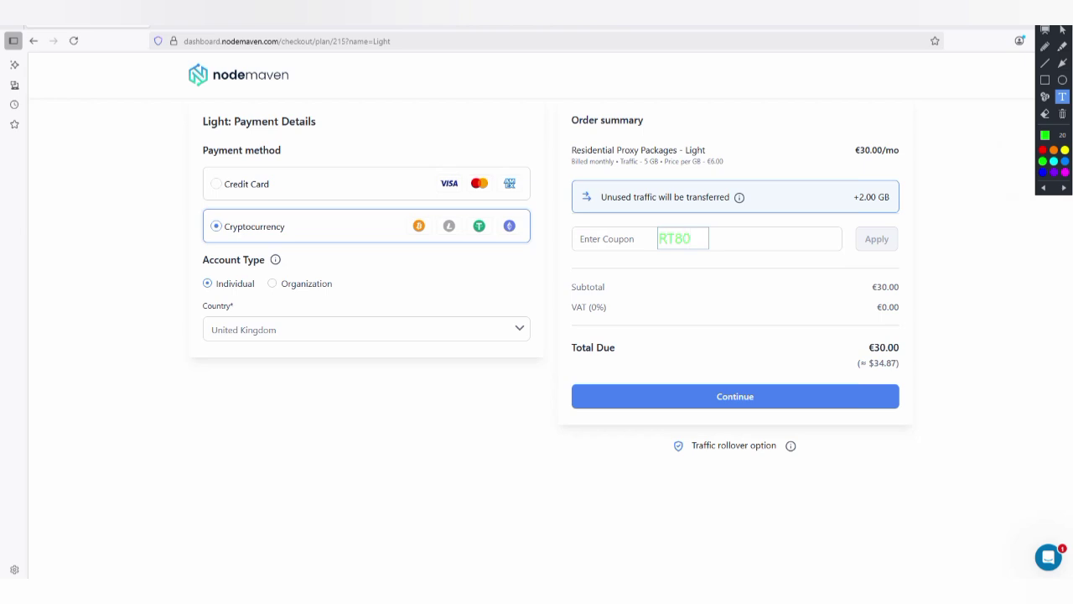
left_click_drag(701, 242, 725, 243)
key("Escape")
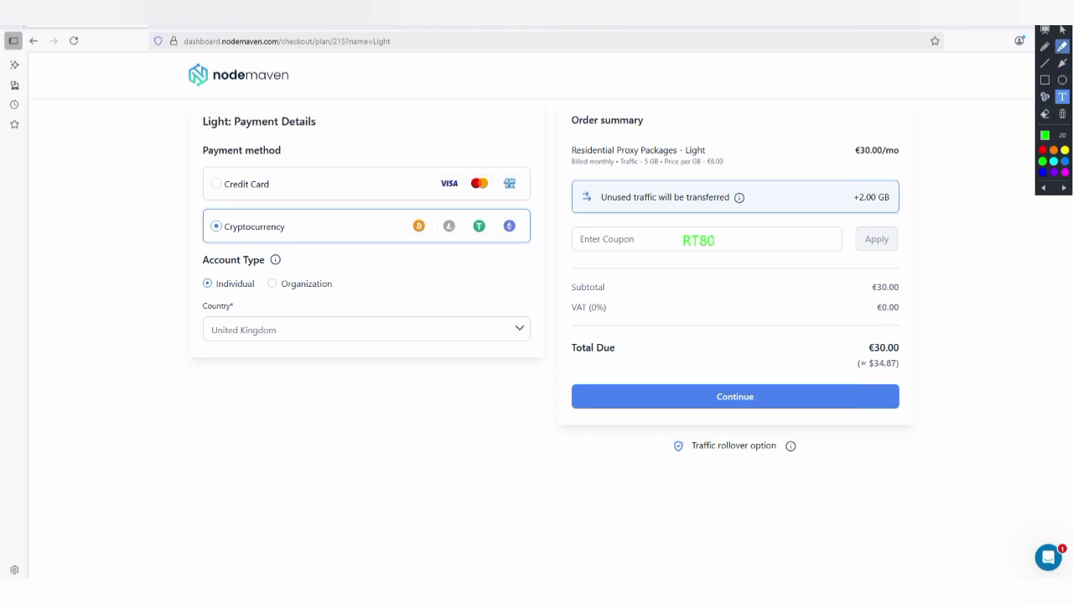
- Handwrite 5GB in green highlighter below the coupon field, with an arrow leading to a handwritten 9GB under the payment details
left_click(1063, 47)
mouse_move(675, 267)
left_mouse_down()
mouse_move(639, 287)
mouse_move(671, 312)
mouse_move(639, 317)
left_mouse_up()
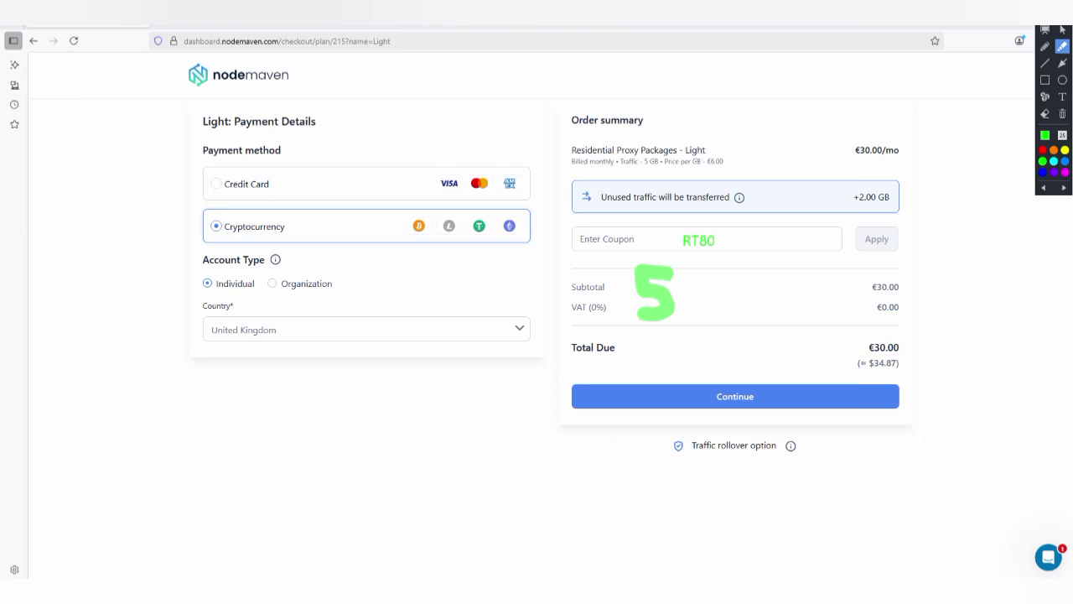
mouse_move(721, 270)
left_mouse_down()
mouse_move(703, 268)
mouse_move(686, 317)
mouse_move(735, 295)
mouse_move(733, 322)
mouse_move(747, 270)
mouse_move(776, 265)
mouse_move(748, 307)
mouse_move(785, 335)
mouse_move(760, 300)
left_mouse_up()
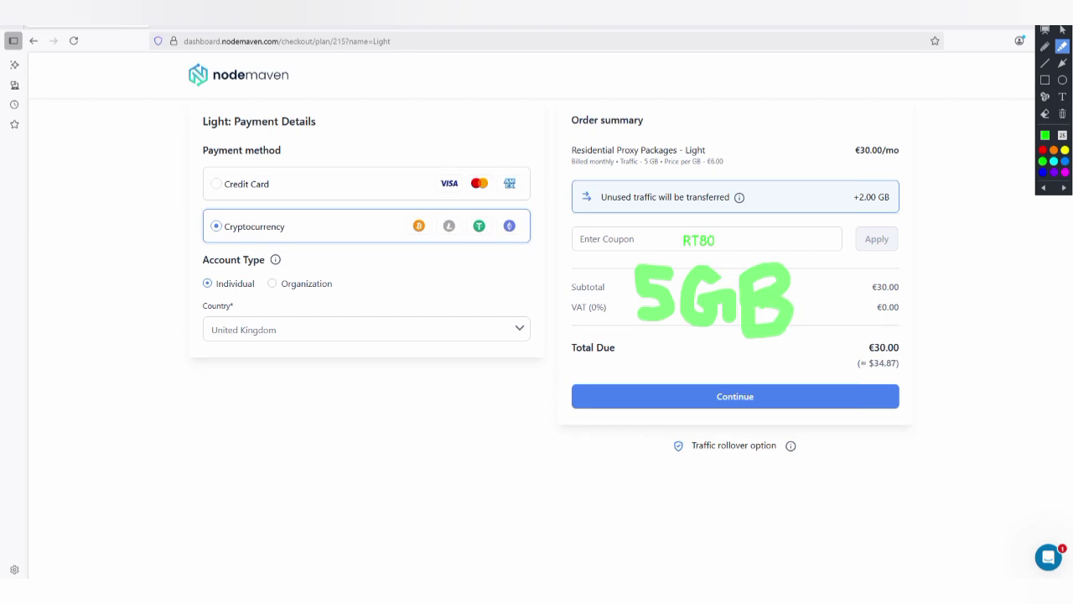
mouse_move(654, 332)
left_mouse_down()
mouse_move(445, 431)
mouse_move(463, 416)
mouse_move(473, 452)
left_mouse_up()
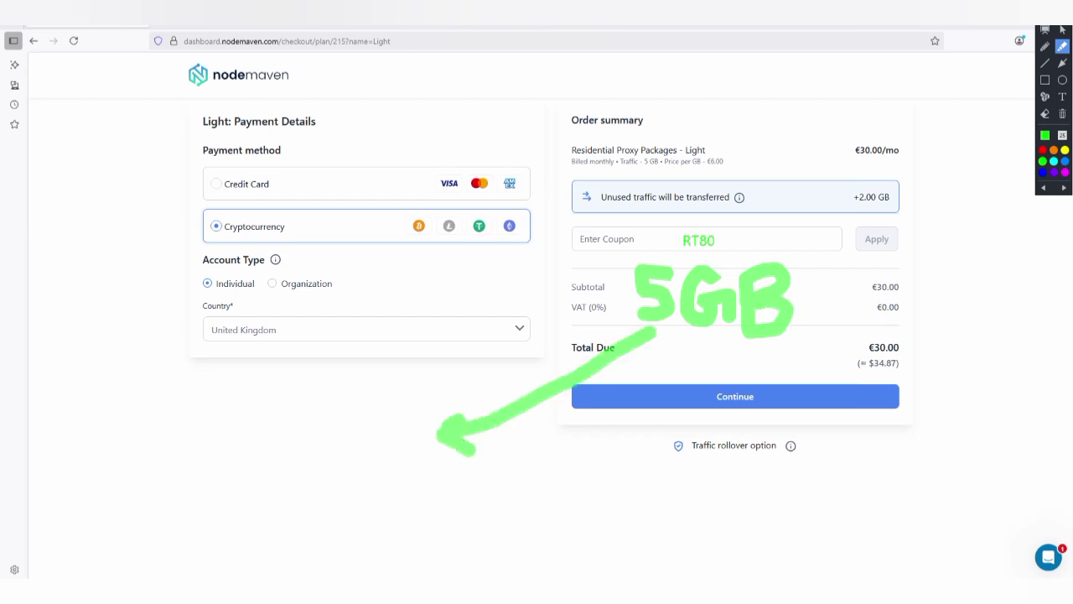
mouse_move(228, 428)
left_mouse_down()
mouse_move(239, 429)
mouse_move(231, 494)
left_mouse_up()
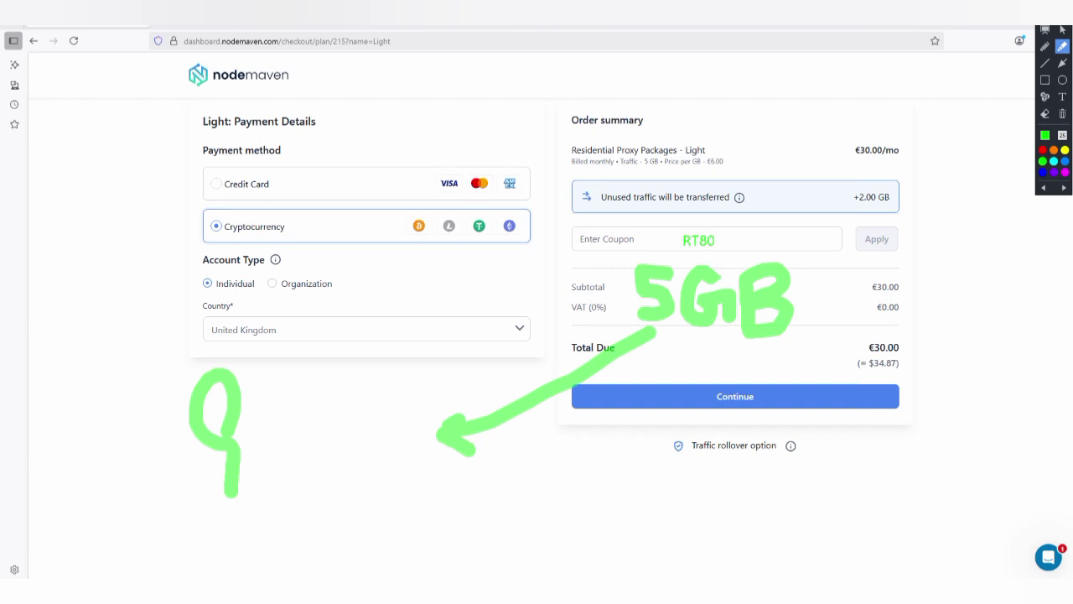
mouse_move(312, 410)
left_mouse_down()
mouse_move(267, 484)
mouse_move(276, 438)
mouse_move(315, 473)
left_mouse_up()
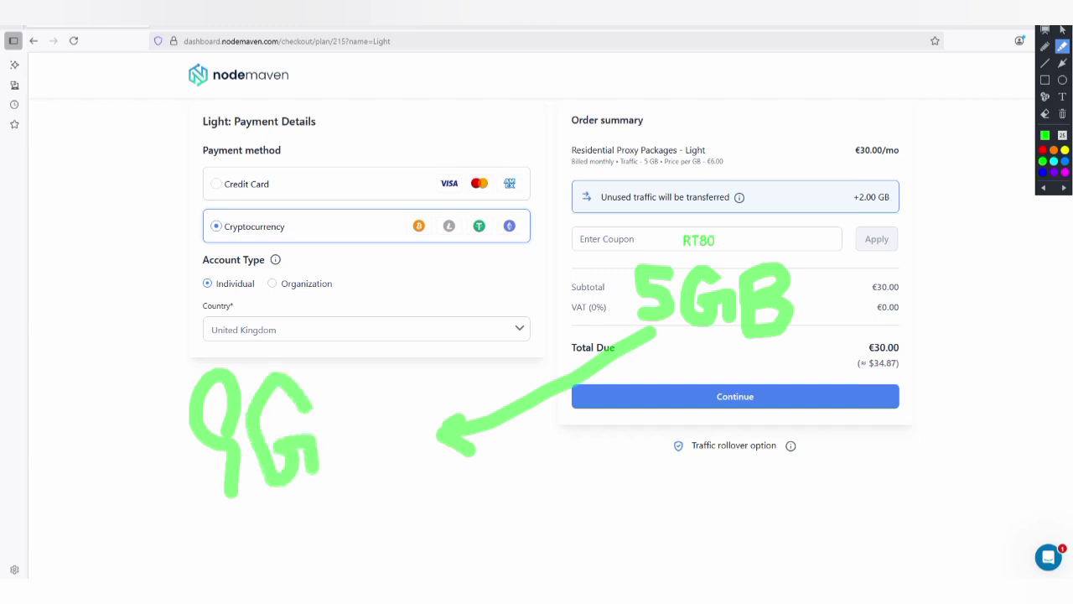
mouse_move(336, 389)
left_mouse_down()
mouse_move(337, 472)
mouse_move(376, 413)
mouse_move(369, 476)
mouse_move(332, 478)
left_mouse_up()
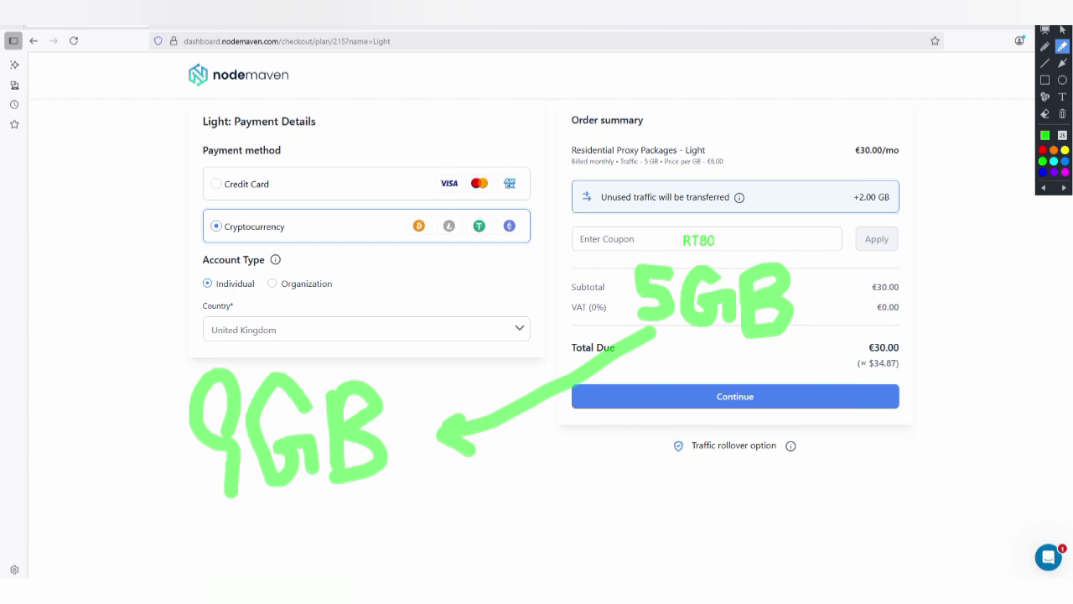
- Circle the total due and draw a check mark beside it, closing the screen annotations
mouse_move(877, 329)
left_mouse_down()
mouse_move(864, 379)
mouse_move(899, 327)
mouse_move(855, 326)
mouse_move(855, 349)
left_mouse_up()
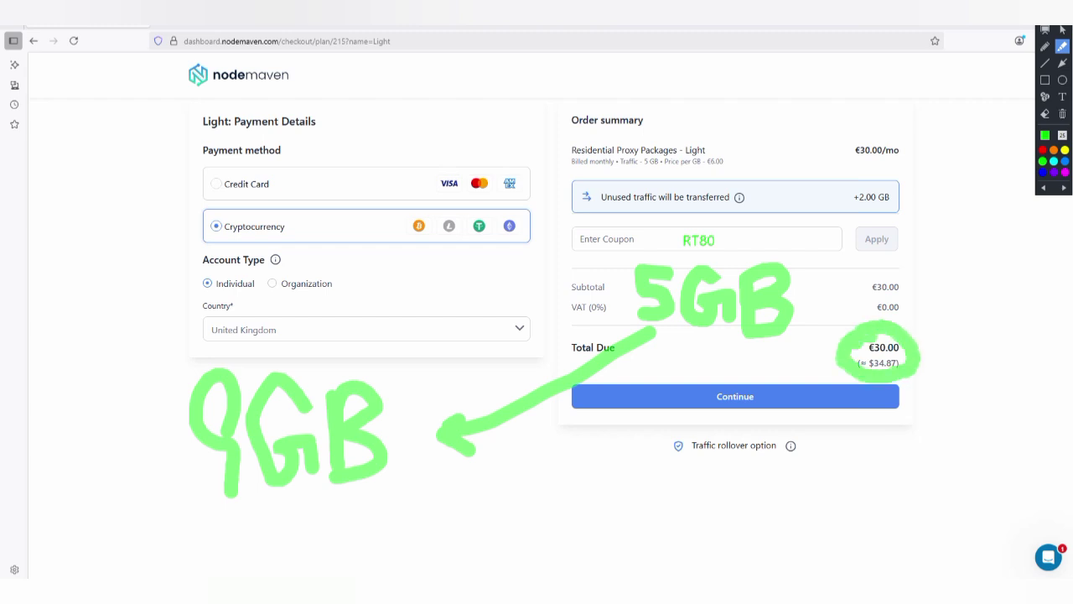
left_click_drag(703, 362, 857, 326)
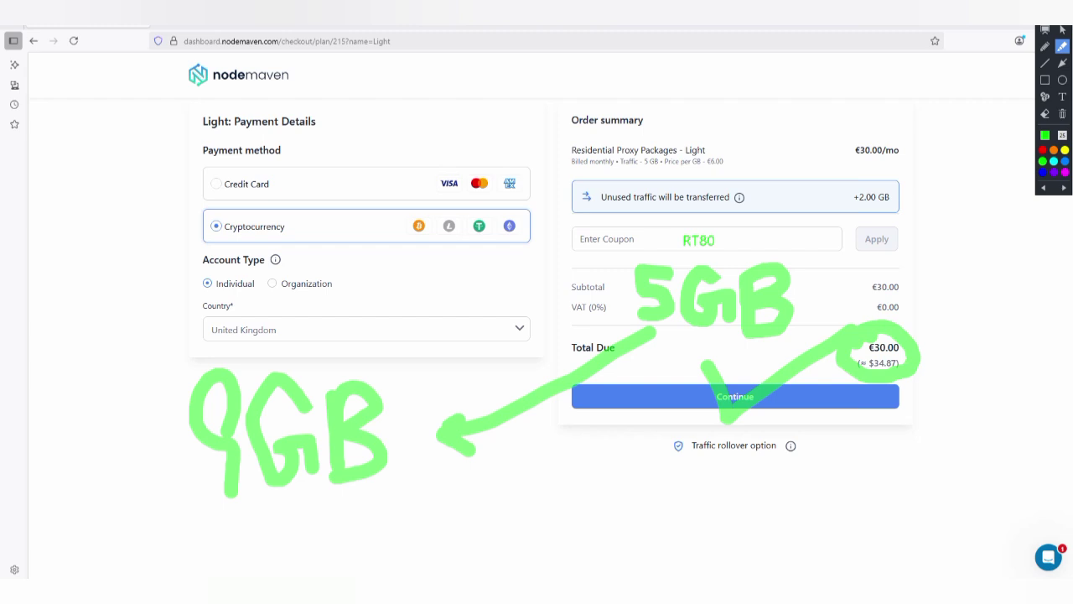
key("Escape")
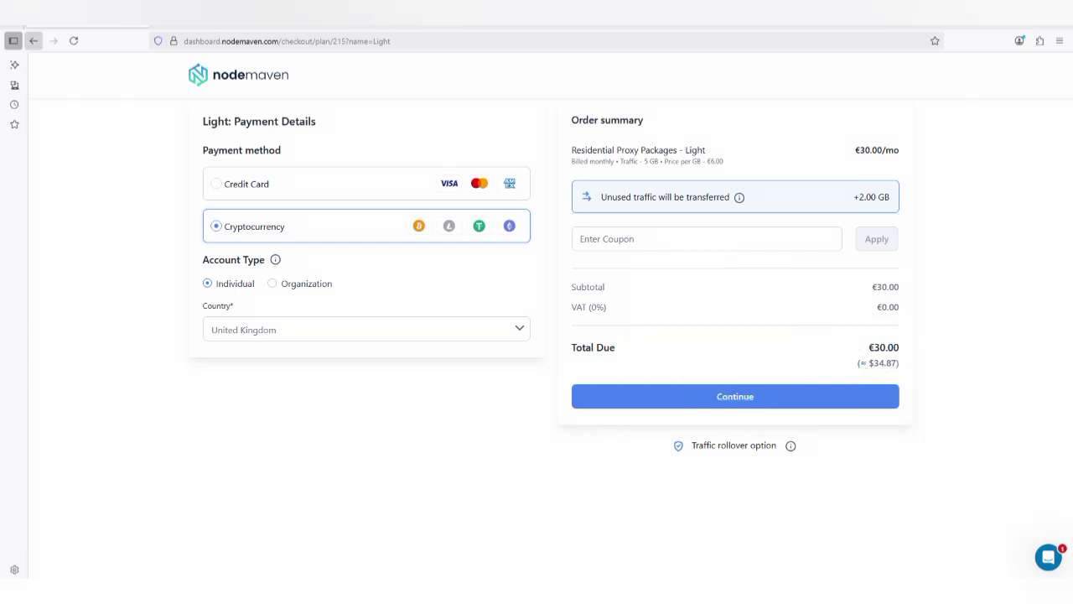
- Leave the checkout without paying and open the Proxy Setup page
left_click(33, 40)
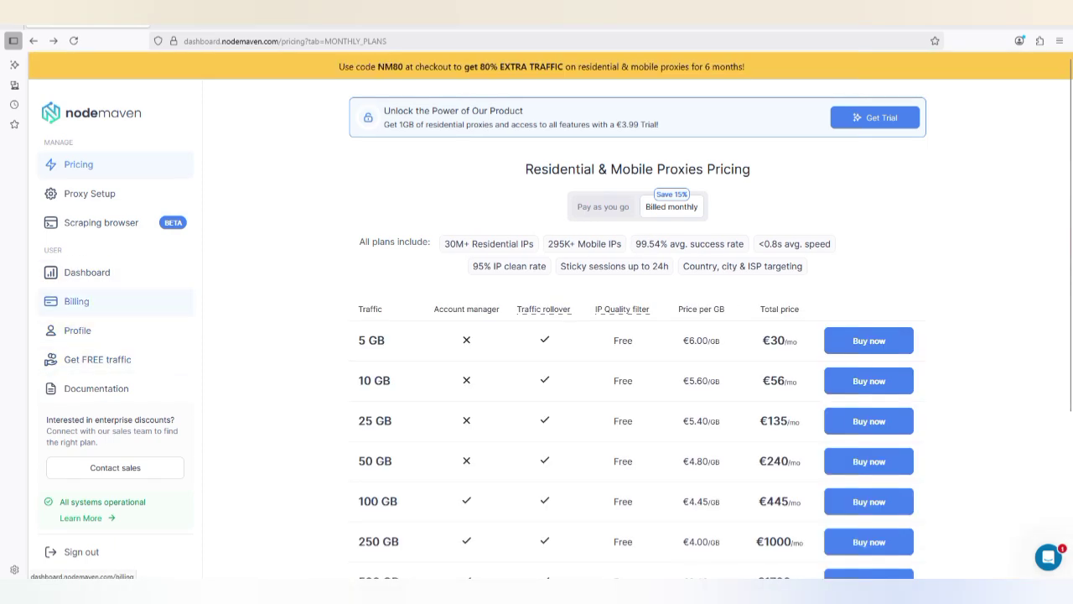
left_click(87, 272)
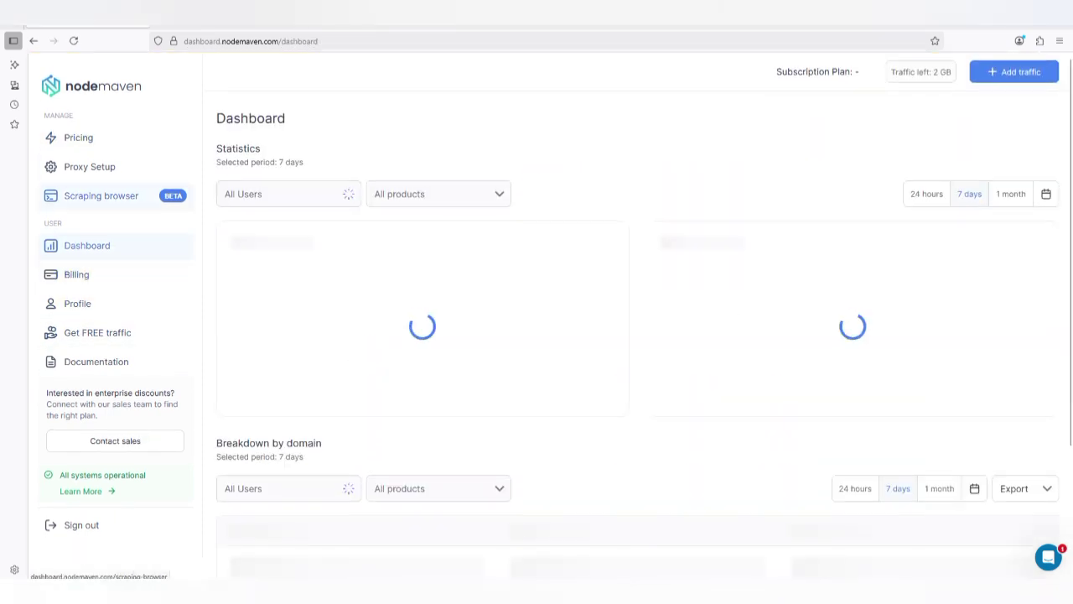
left_click(90, 166)
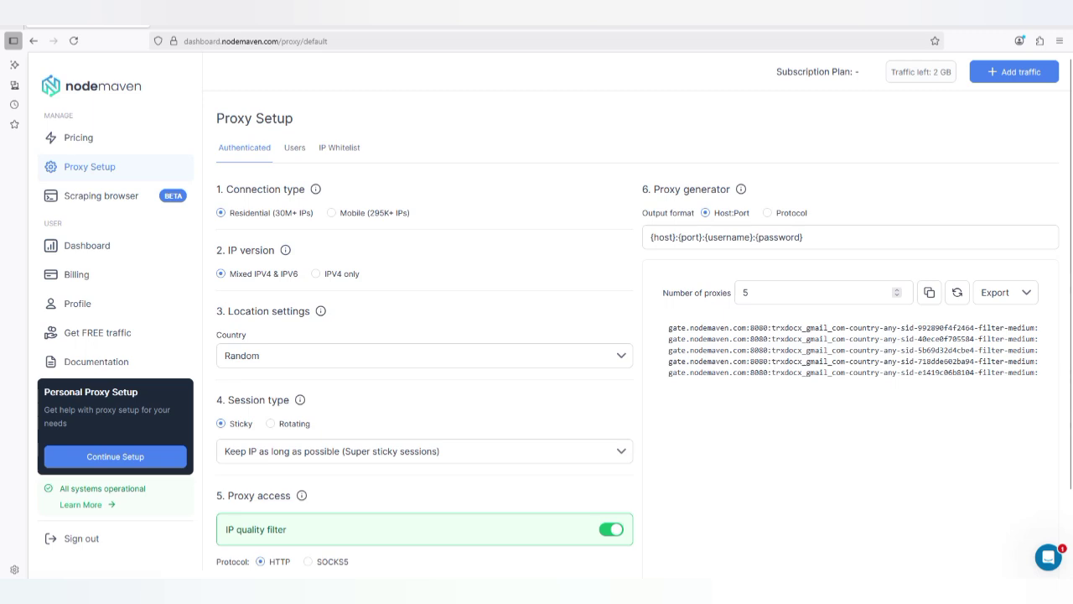
- Set the proxy location's country to United Arab Emirates
scroll(637, 335, "down", 1)
left_click(425, 307)
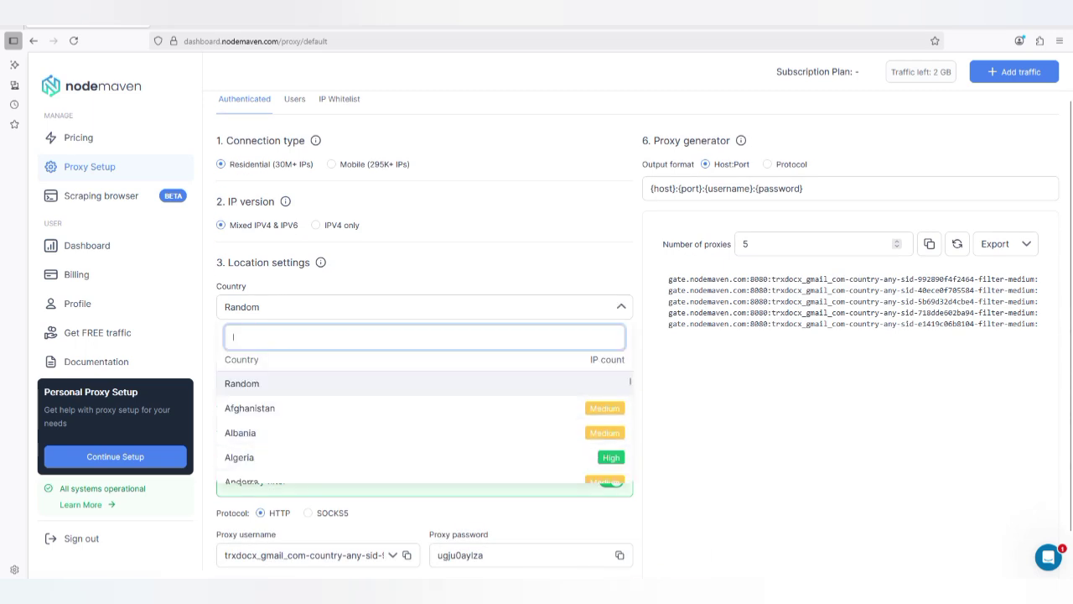
type("U")
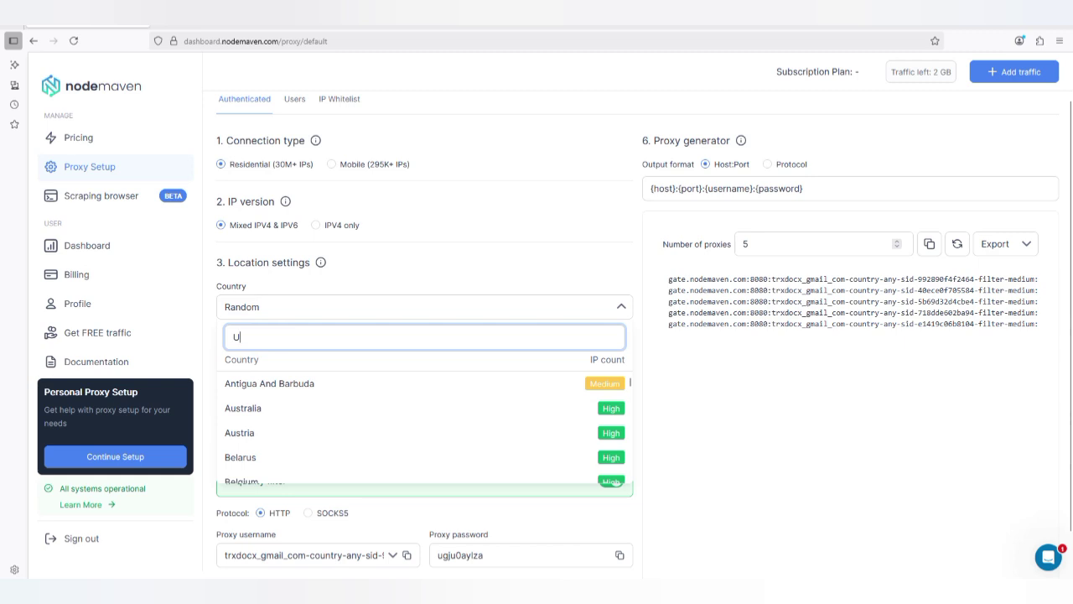
type("NI")
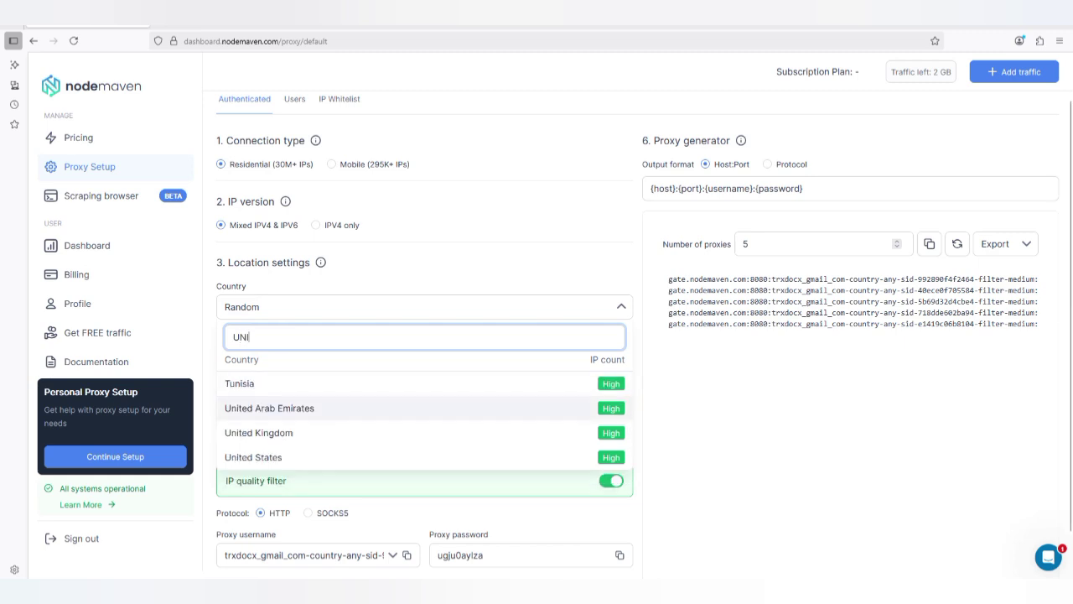
left_click(269, 407)
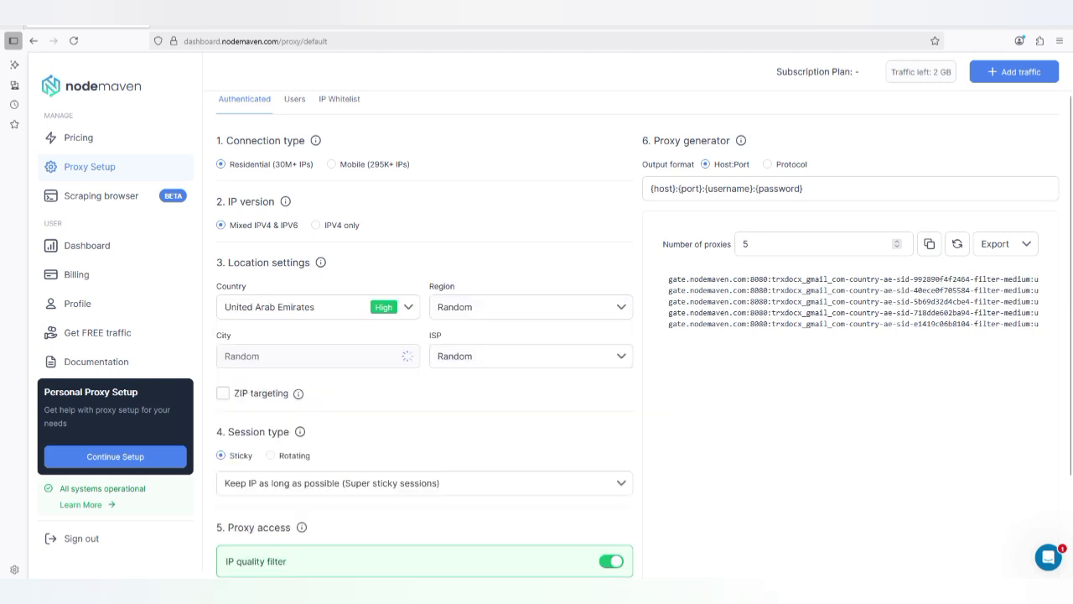
- Set the proxy location's city to Abu Dhabi and the ISP to E& Uae
left_click(317, 355)
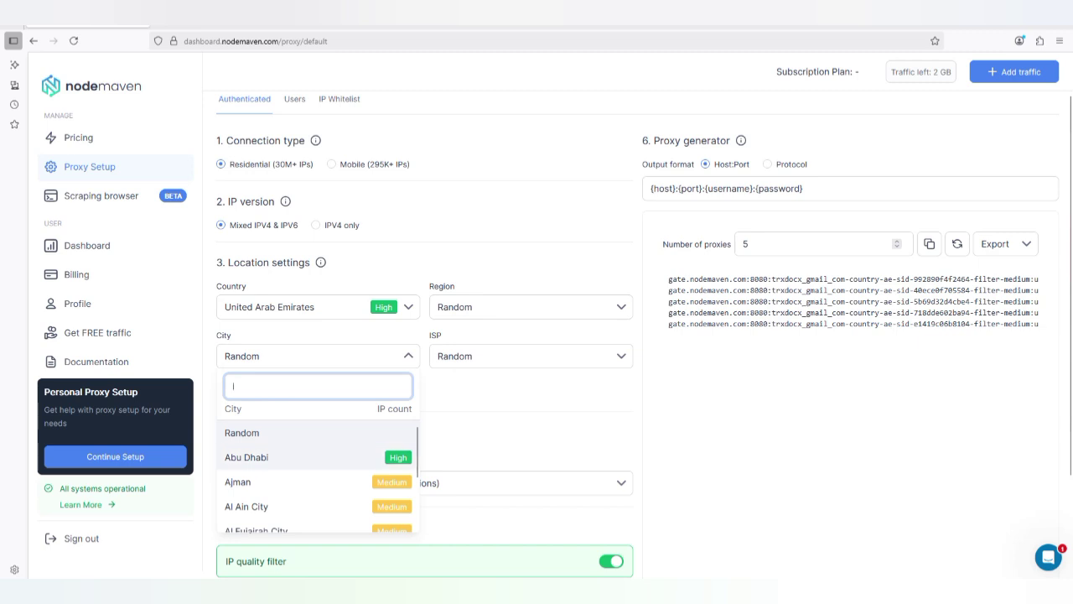
left_click(252, 457)
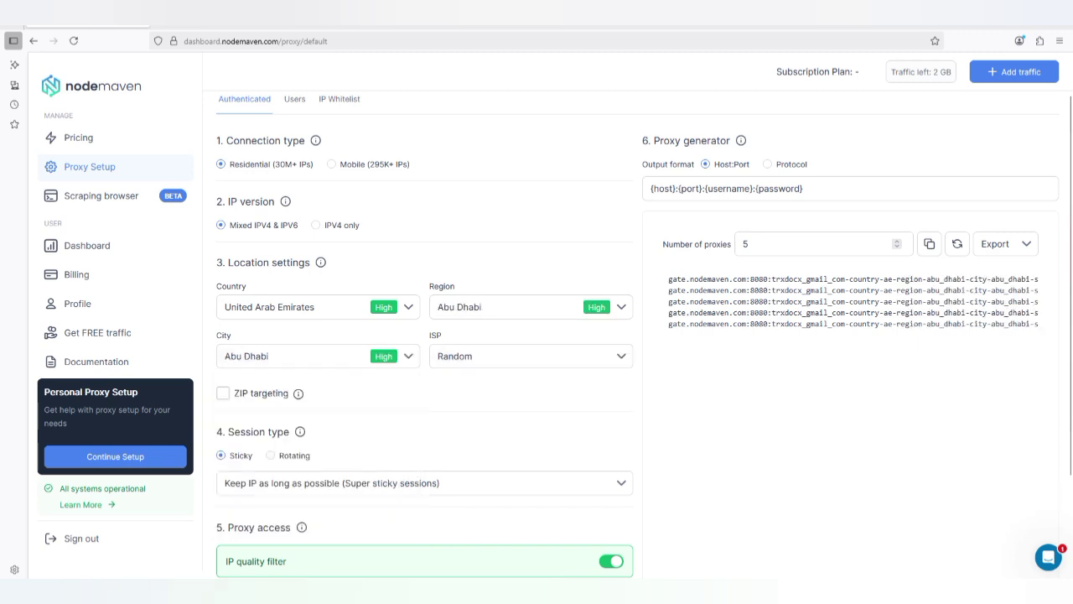
left_click(530, 355)
left_click(530, 457)
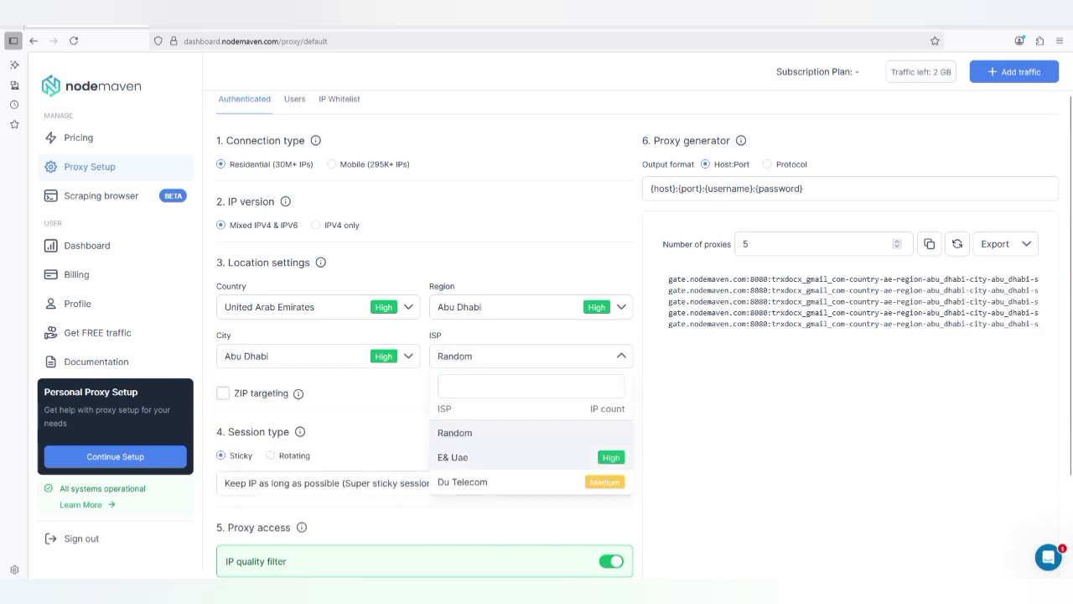
- Switch the session type to Rotating and turn on the IP quality filter
scroll(636, 335, "down", 1)
scroll(453, 457, "down", 1)
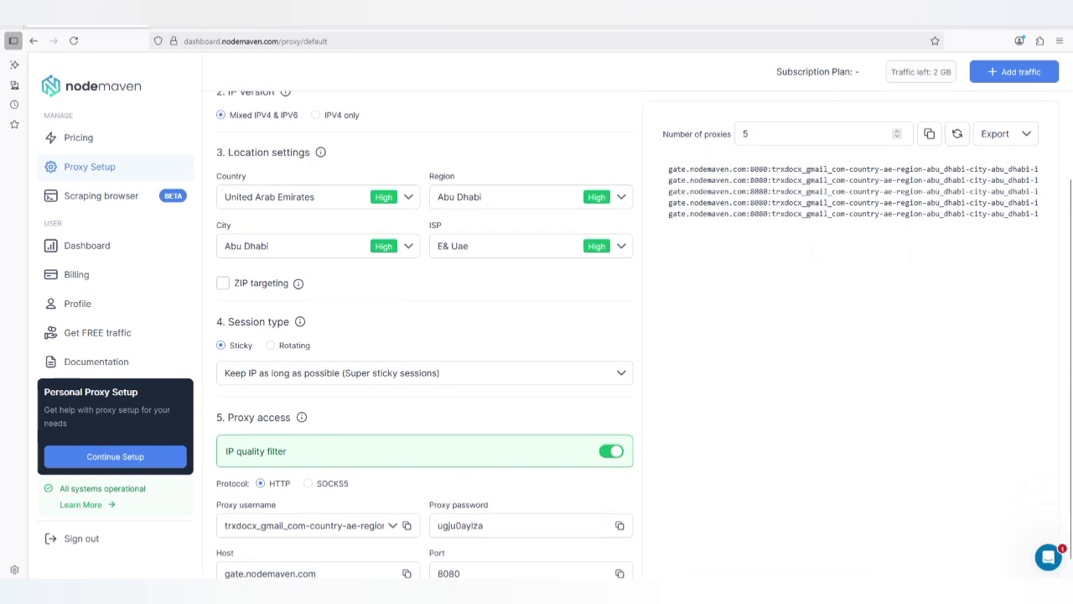
left_click(270, 345)
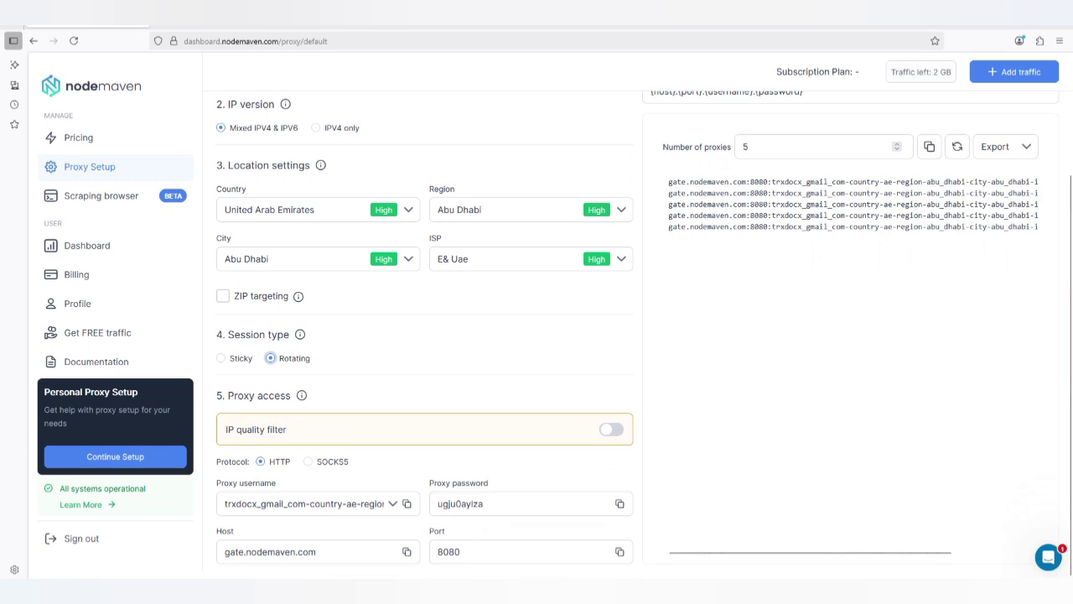
left_click(612, 429)
scroll(537, 336, "down", 1)
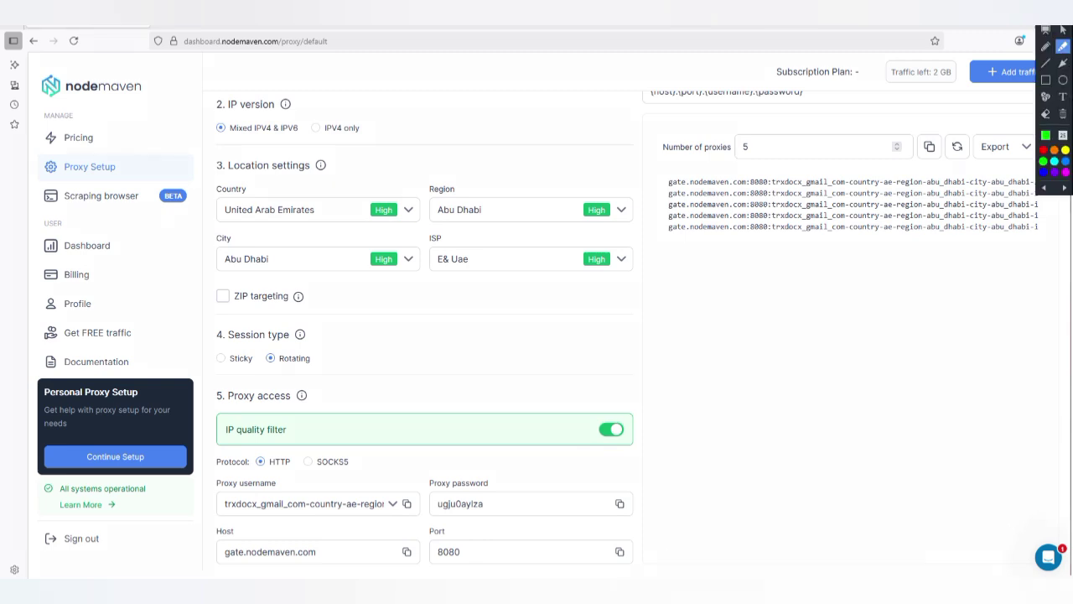
- Point out the number of proxies with a temporary green arrow and set that number to 20
mouse_move(540, 136)
left_mouse_down()
mouse_move(698, 143)
mouse_move(671, 164)
left_mouse_up()
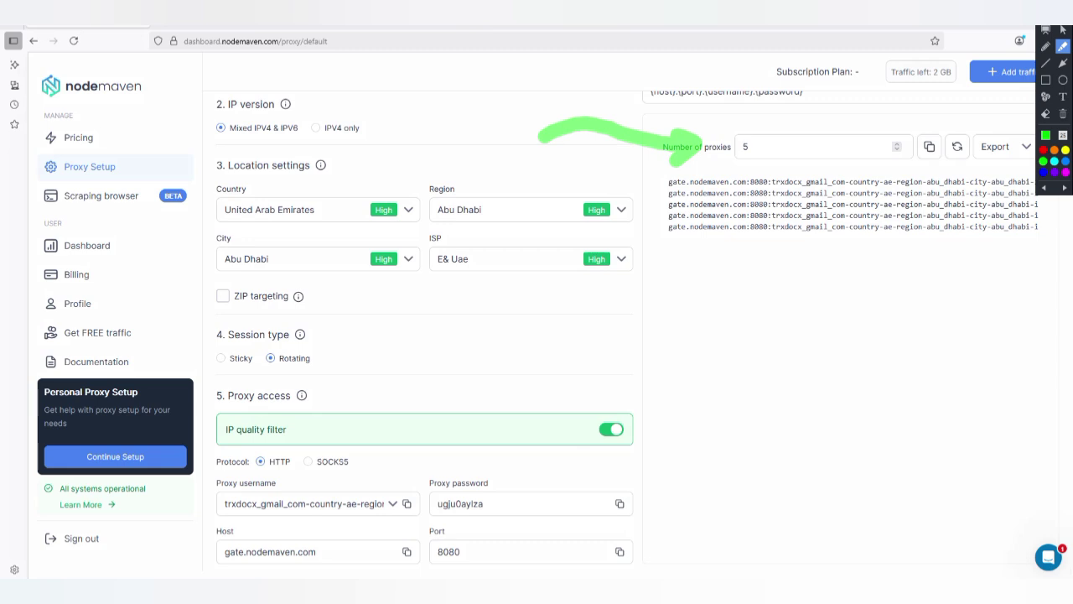
key("Escape")
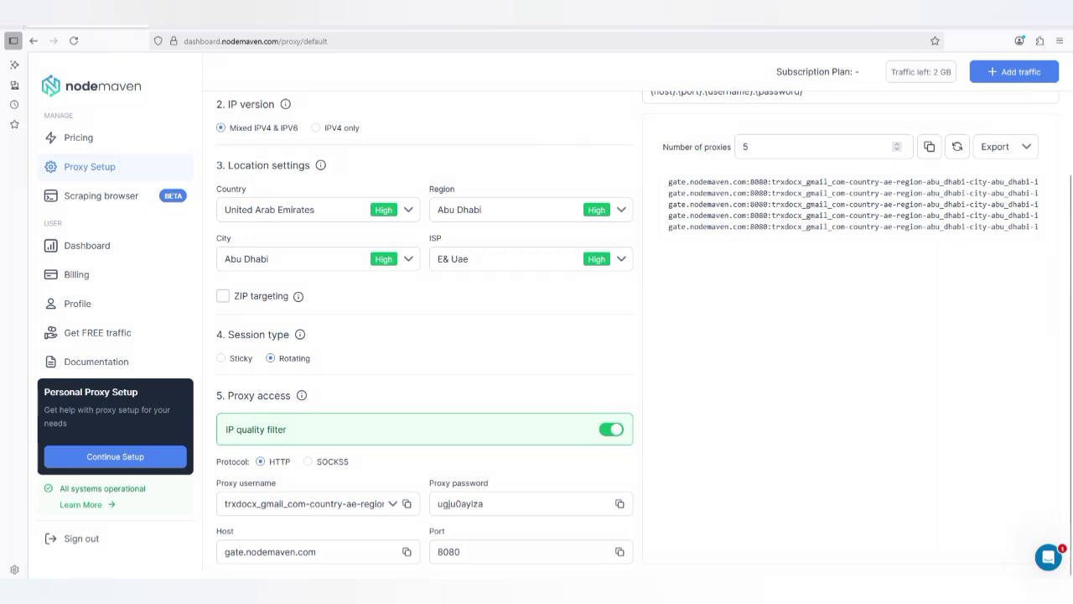
left_click(749, 146)
key("BackSpace")
type("20")
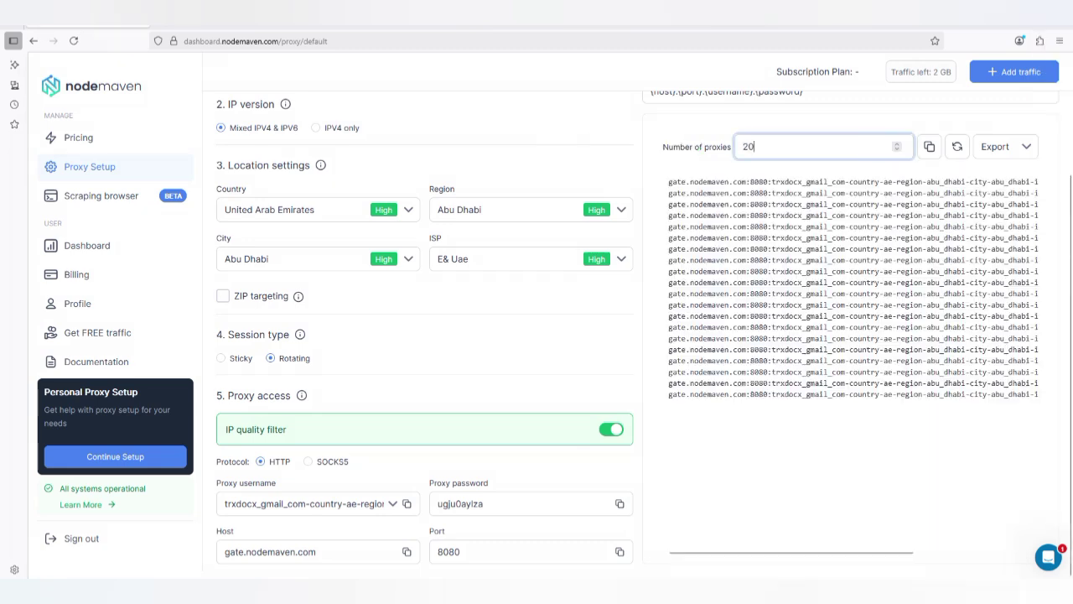
scroll(638, 335, "up", 1)
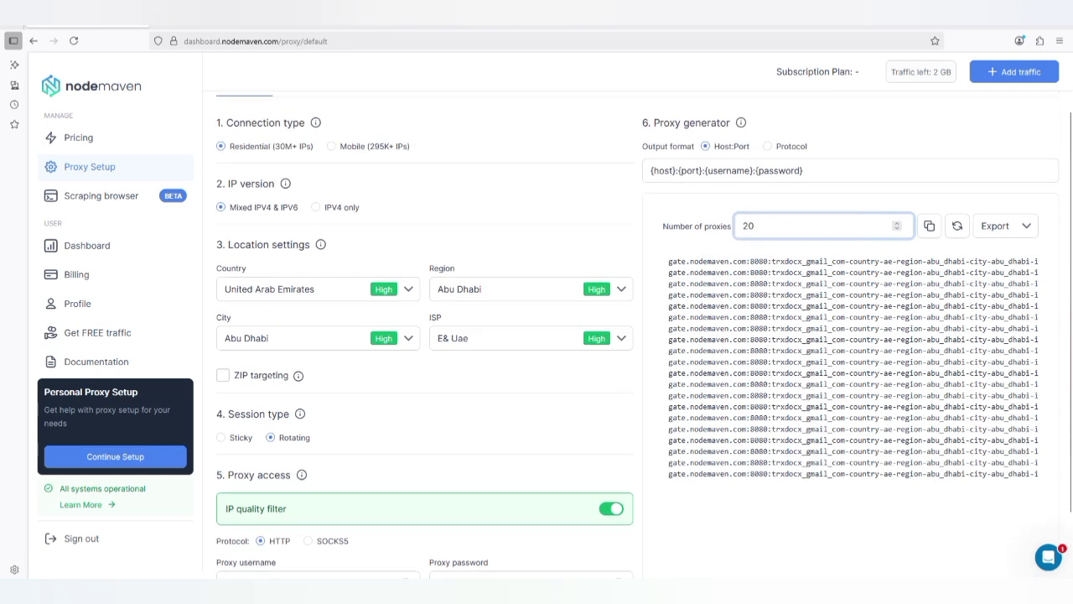
- Copy the full list of generated proxies from the proxy generator
scroll(637, 336, "down", 1)
left_click(929, 147)
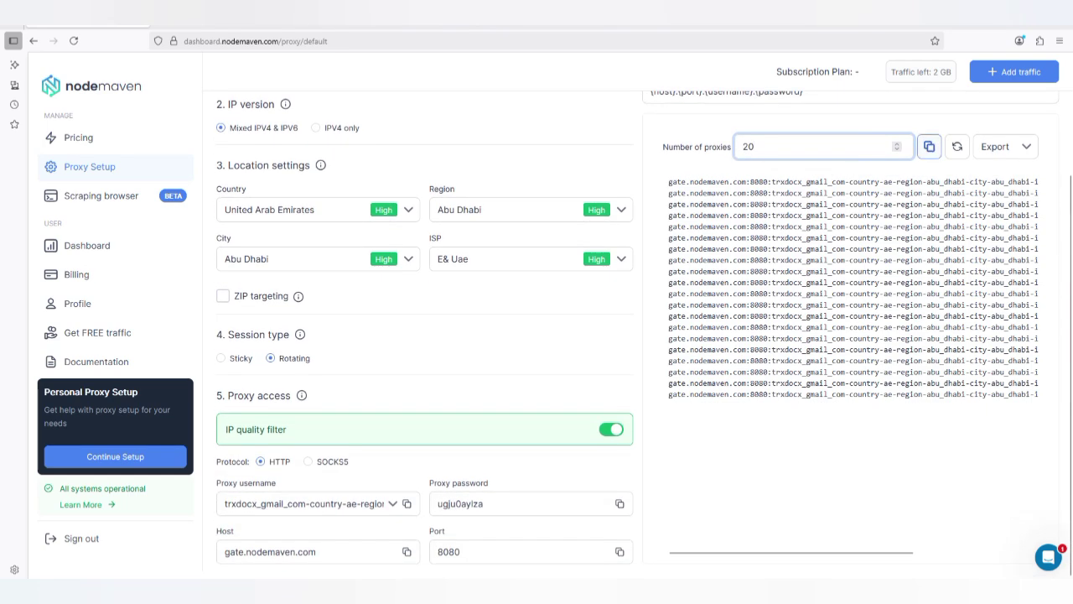
left_click(929, 146)
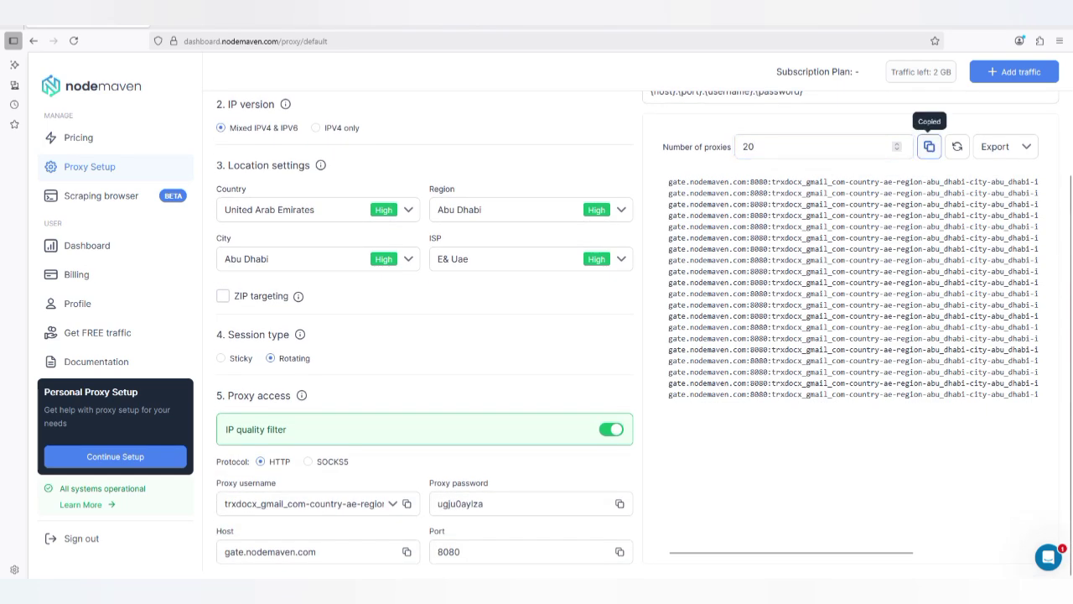
- Paste the copied proxy list, including its usernames and passwords, into the Bulk Proxy Checker extension's proxy list and start the check
left_click(1039, 40)
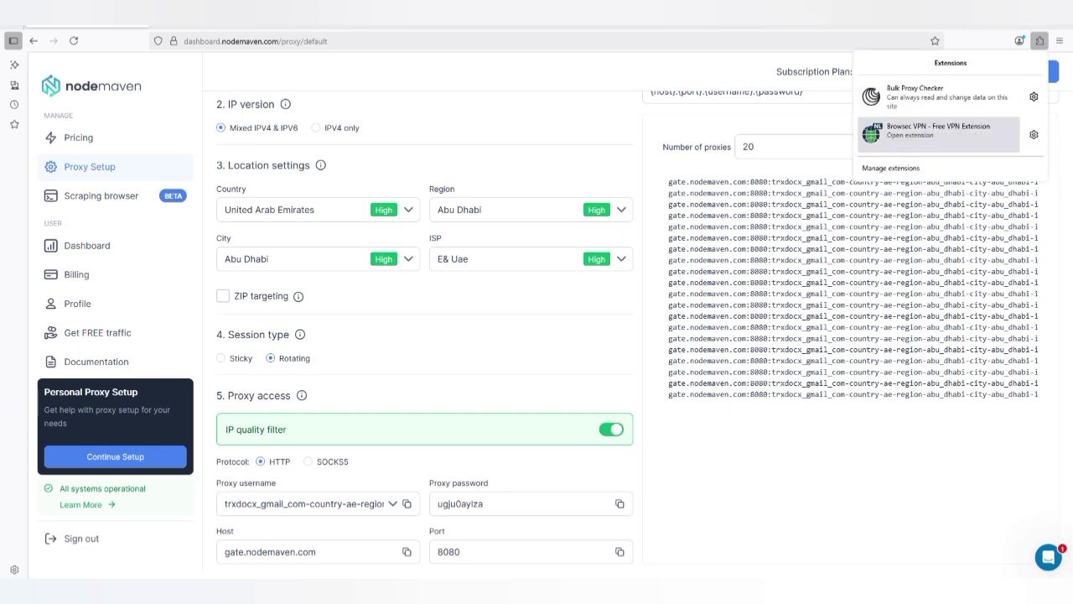
left_click(923, 93)
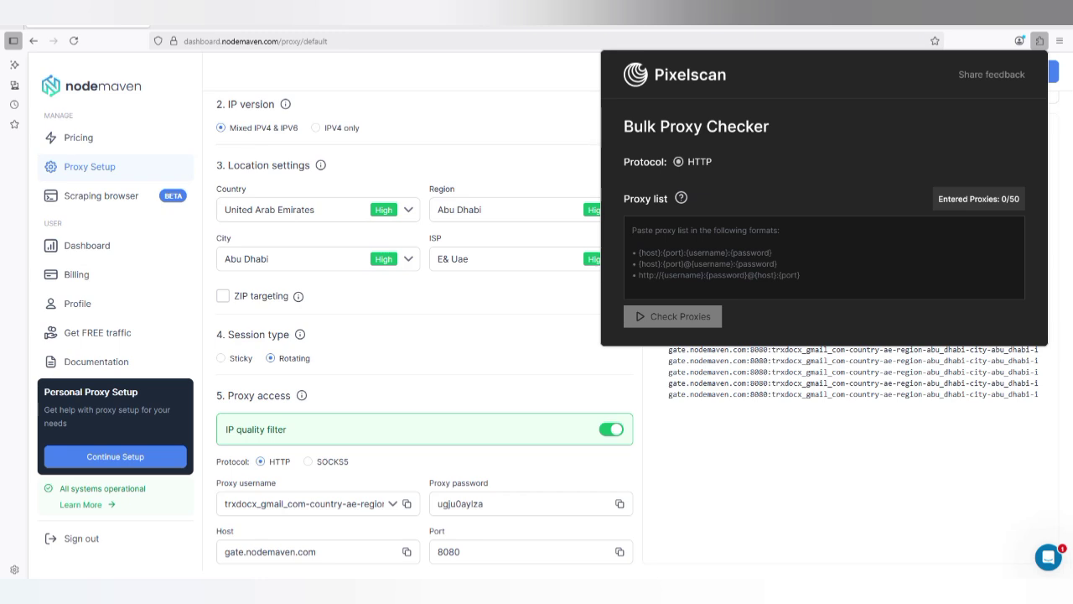
key("ctrl+v")
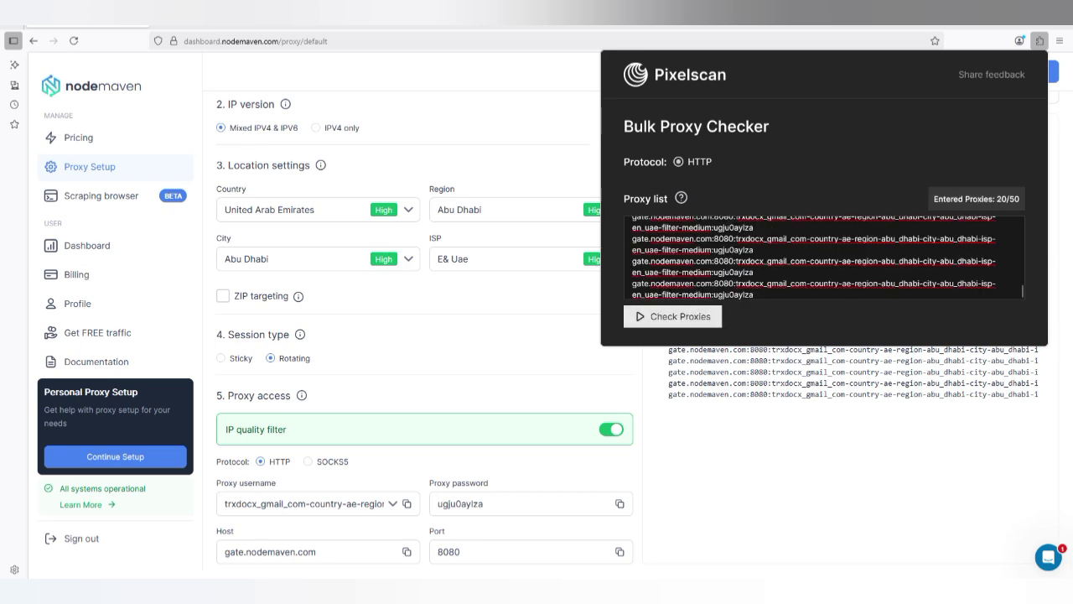
left_click(673, 317)
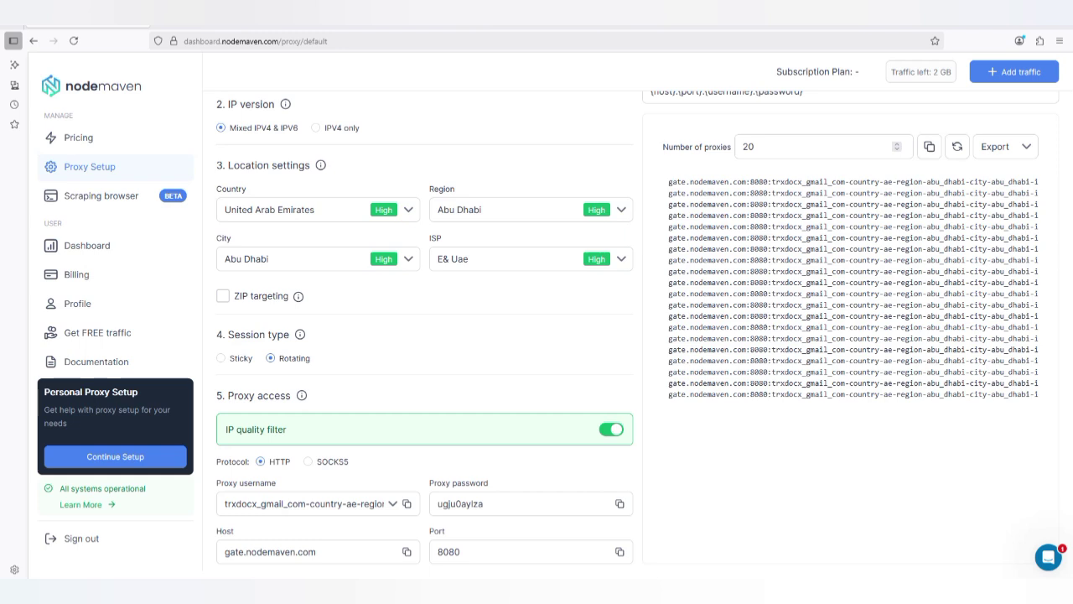
- Reopen the Bulk Proxy Checker extension and examine each proxy's status, resolved IP, quality level and risk score, closing the results when done
left_click(1040, 41)
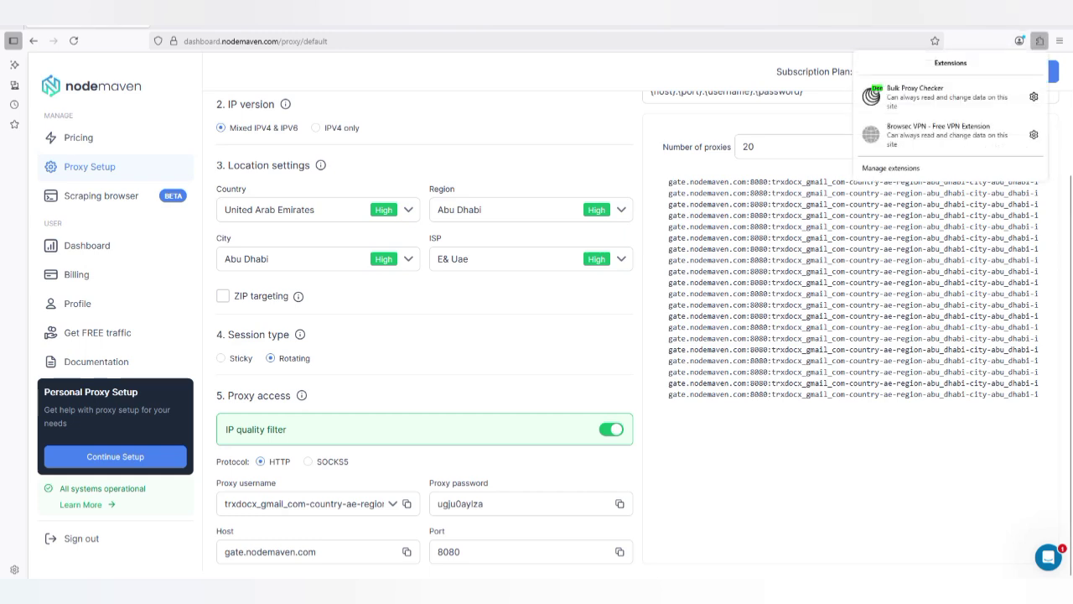
left_click(939, 95)
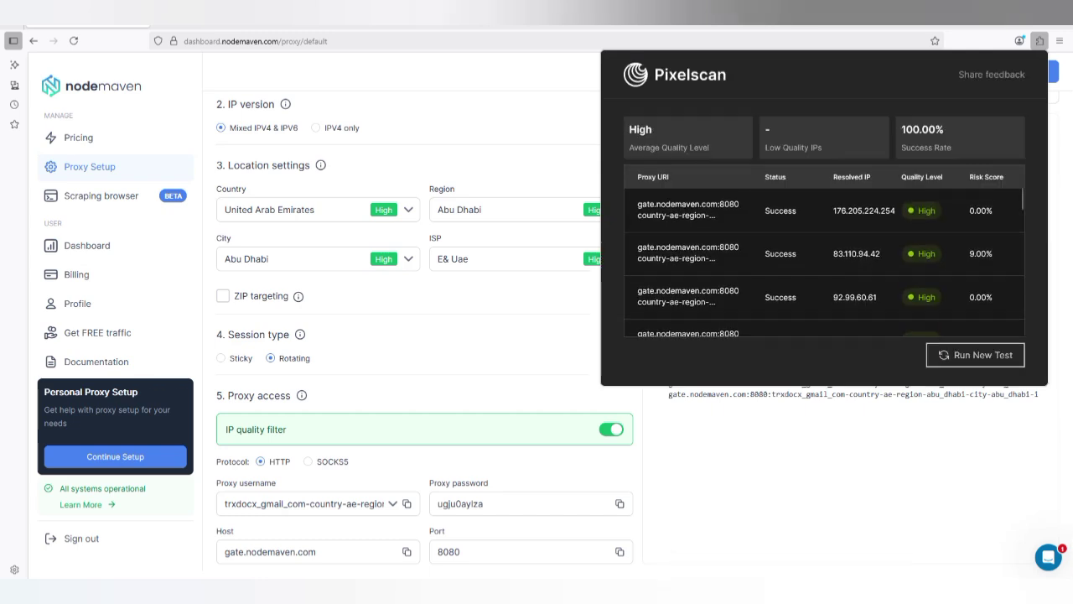
scroll(824, 260, "down", 2)
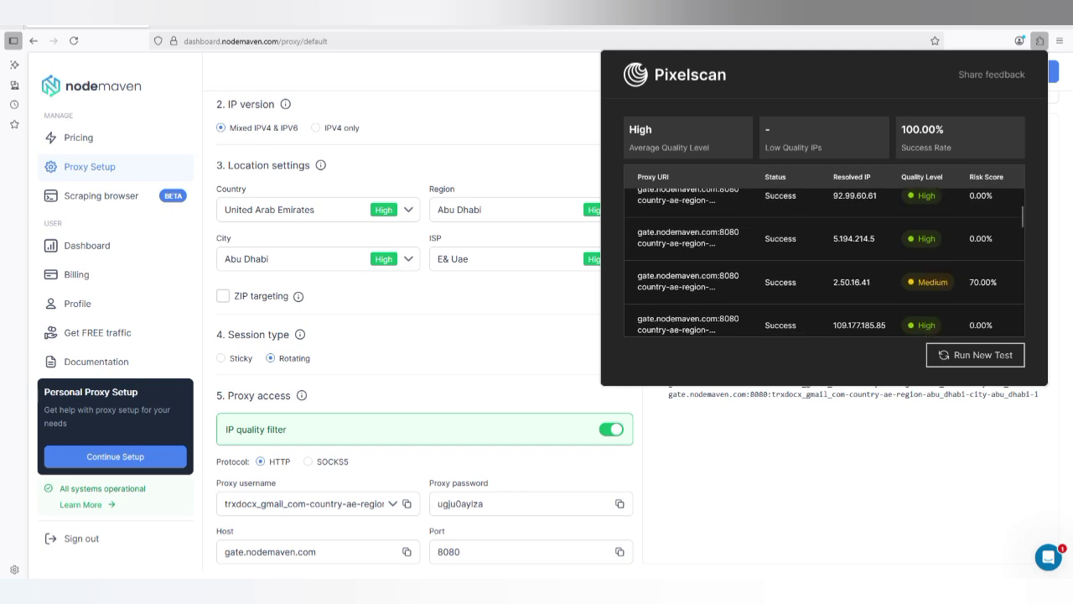
scroll(824, 262, "down", 2)
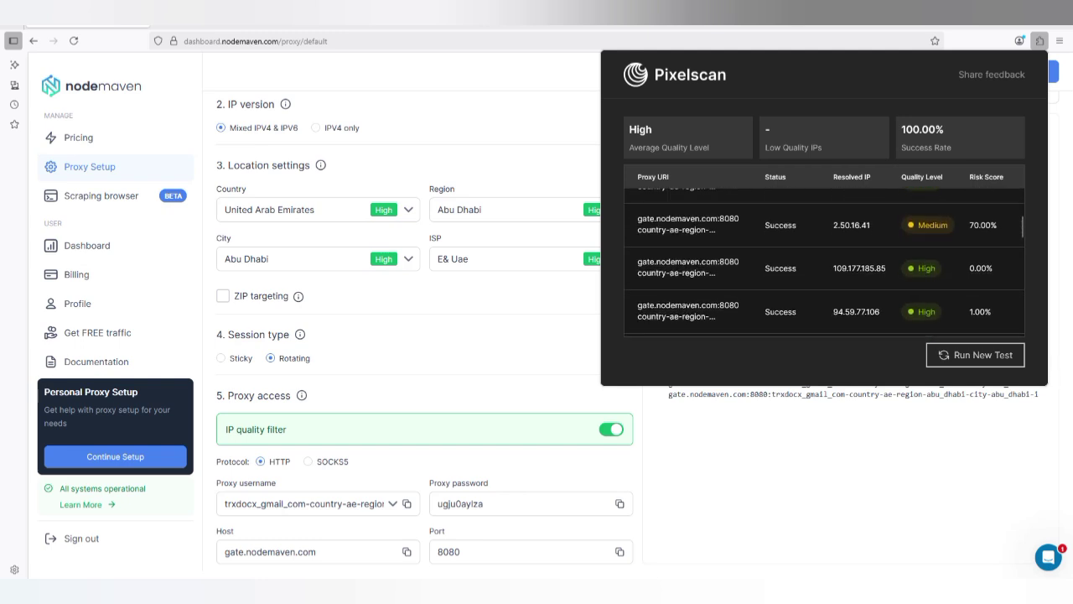
scroll(824, 262, "down", 4)
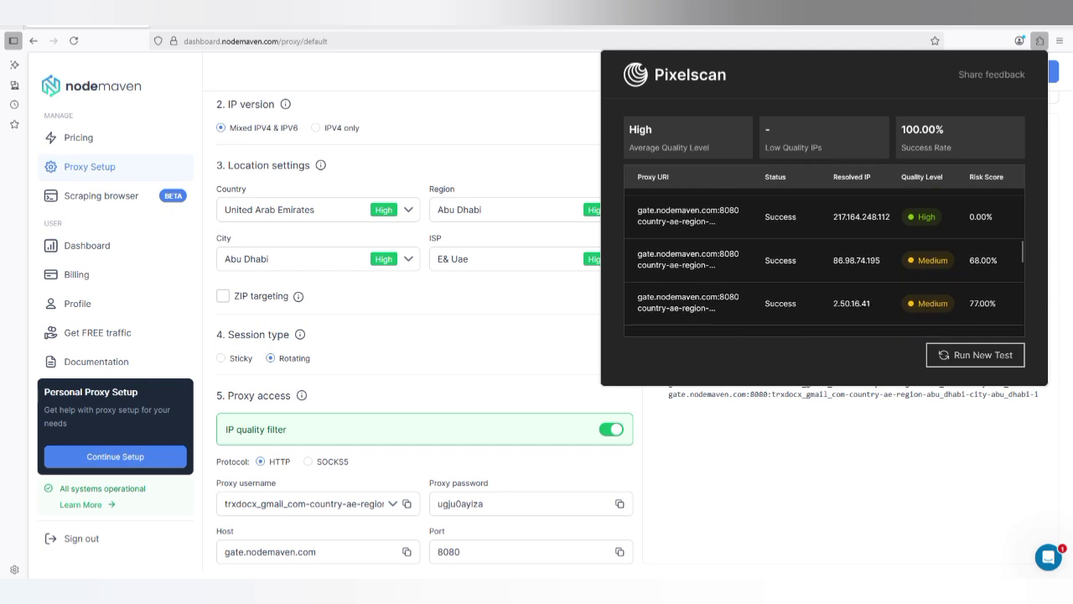
scroll(825, 262, "down", 6)
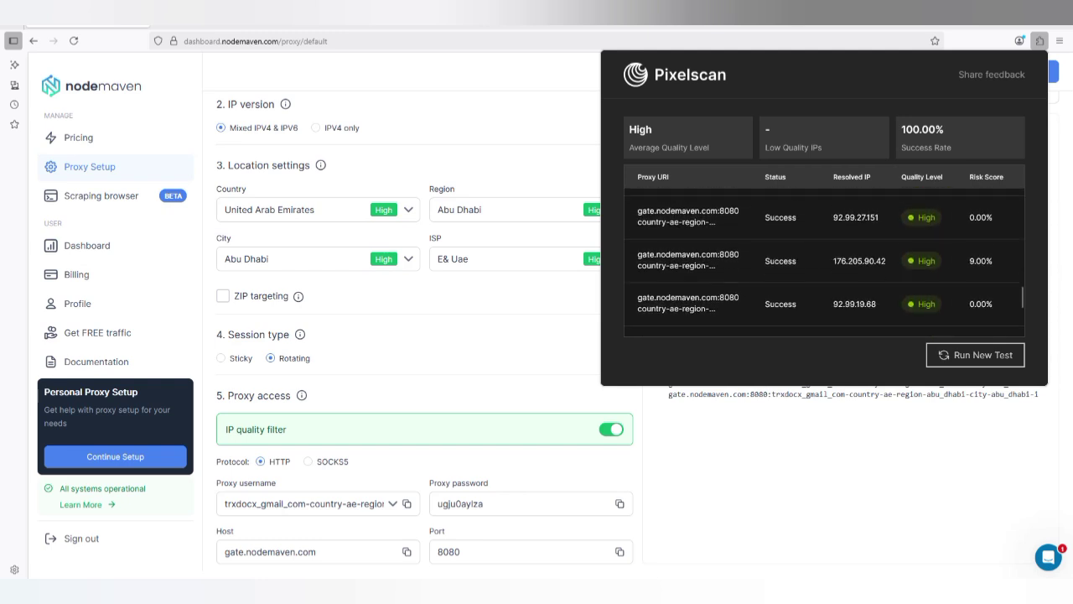
scroll(824, 261, "down", 6)
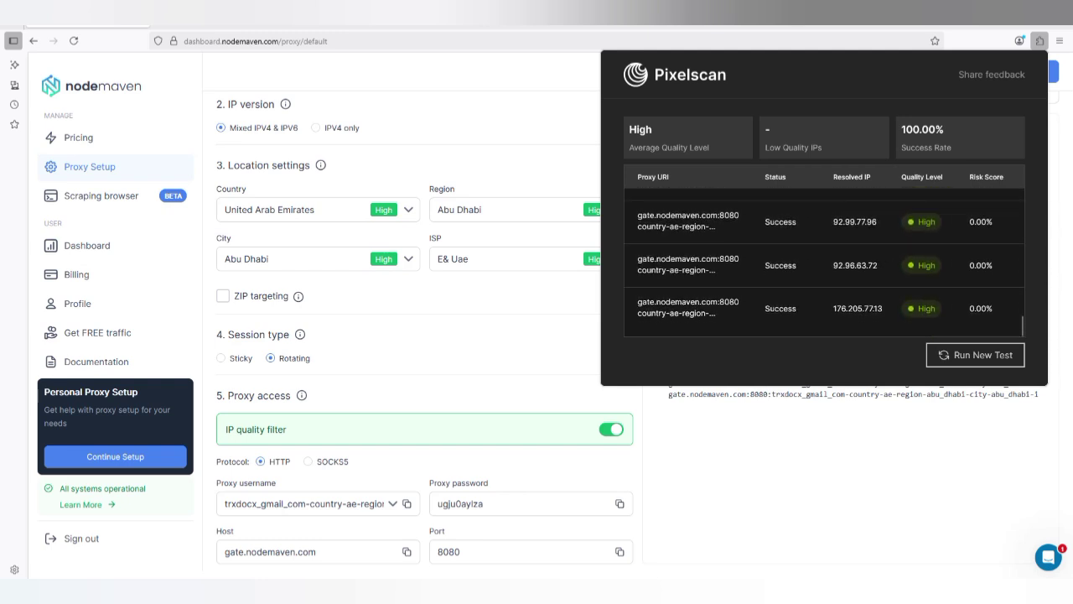
scroll(825, 261, "up", 15)
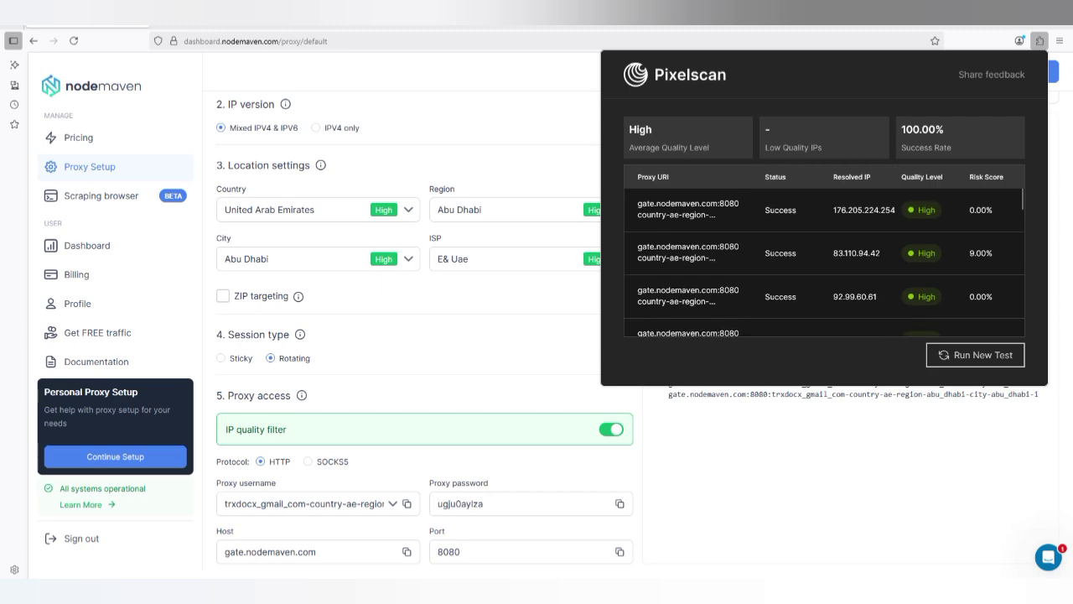
left_click(846, 394)
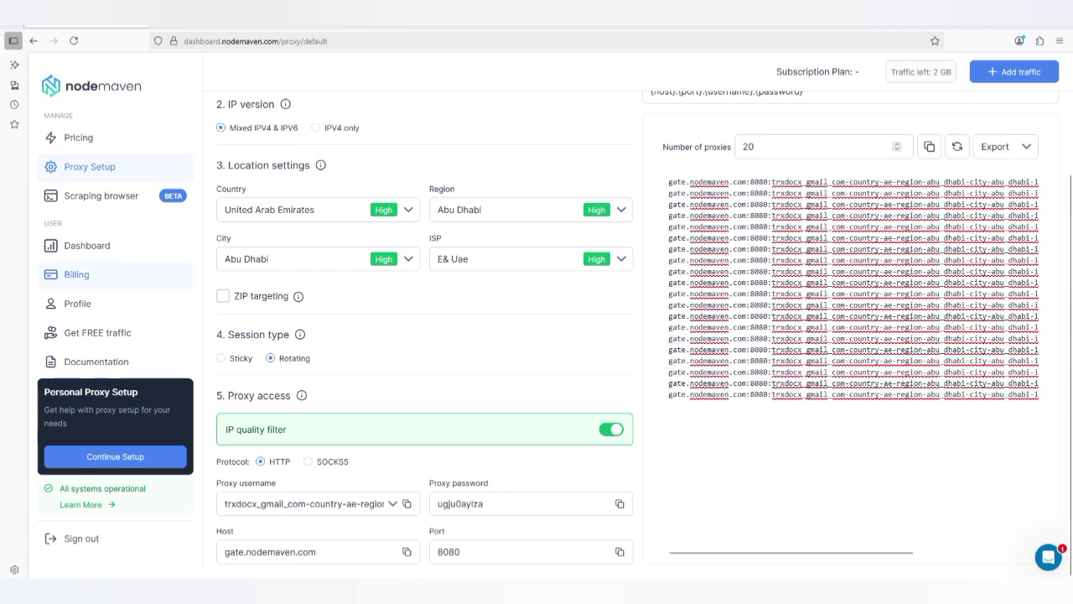
- View the account's Billing and Profile pages, ending on the referral program page for free traffic
left_click(76, 274)
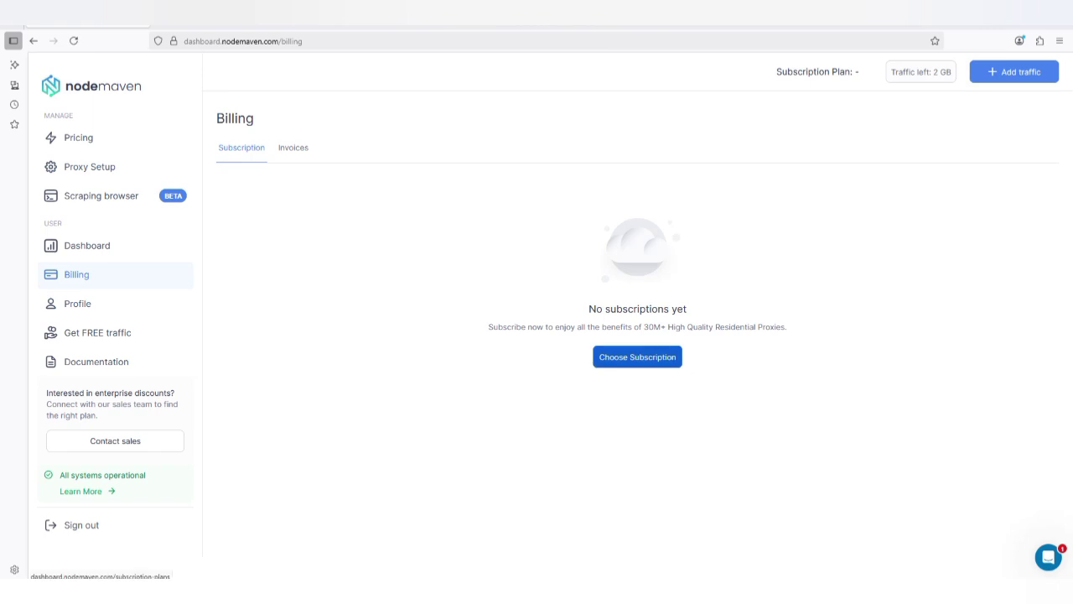
left_click(77, 303)
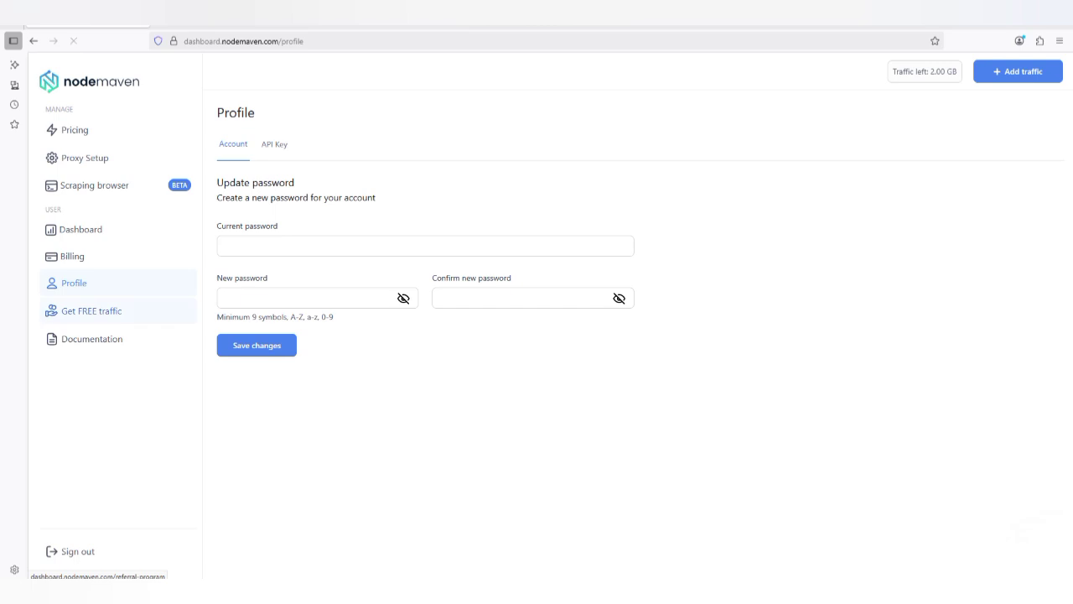
left_click(91, 310)
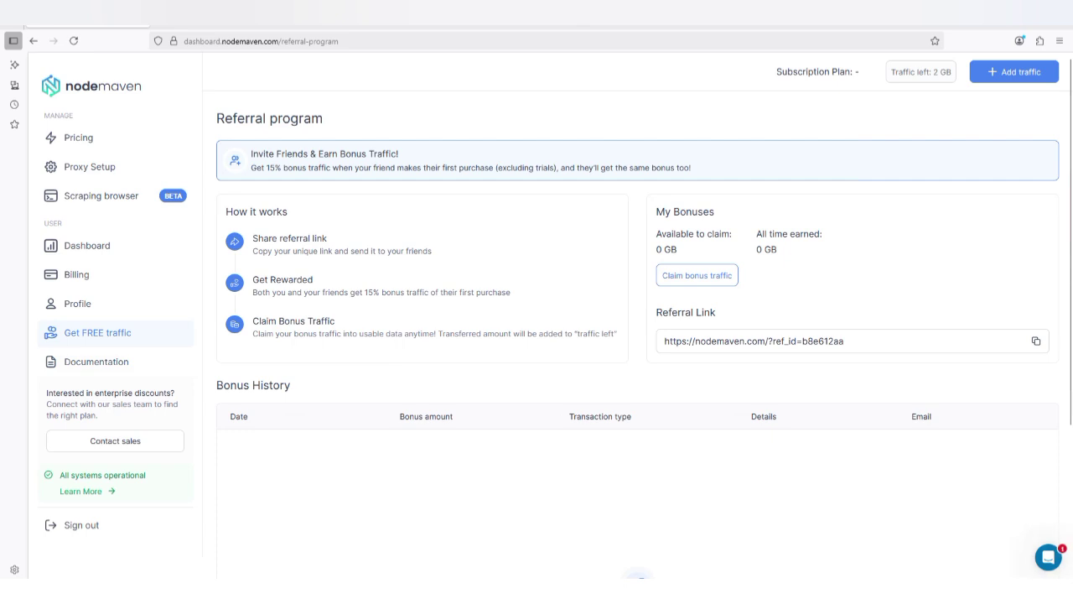
- Point out the referral link with a temporary green arrow, clear the arrow and highlight the link's text
key("ctrl+shift+4")
mouse_move(773, 277)
left_mouse_down()
mouse_move(815, 270)
mouse_move(891, 322)
mouse_move(892, 298)
mouse_move(923, 331)
left_mouse_up()
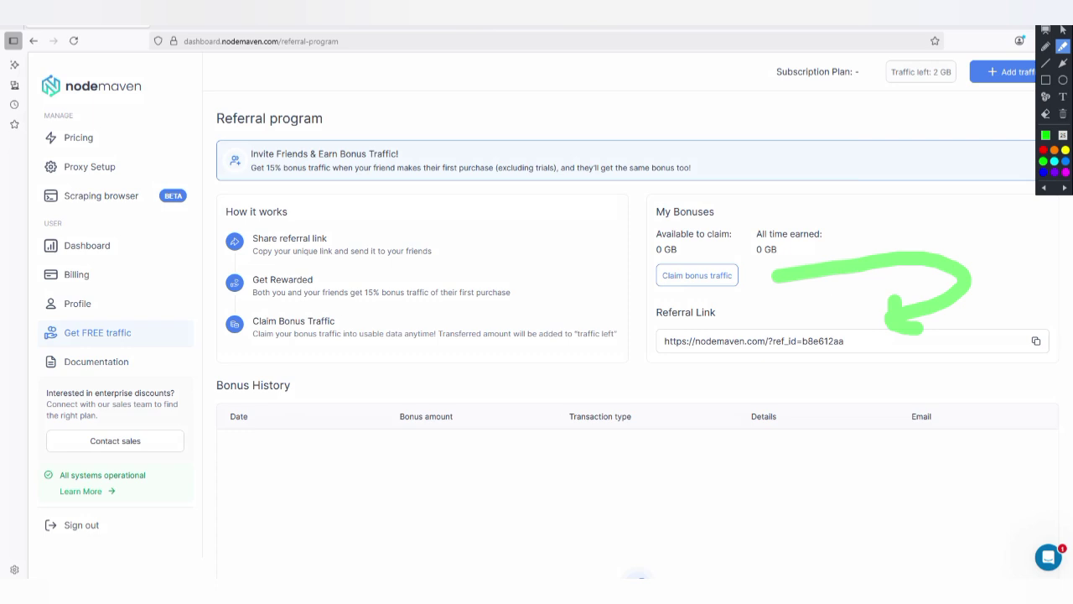
key("Escape")
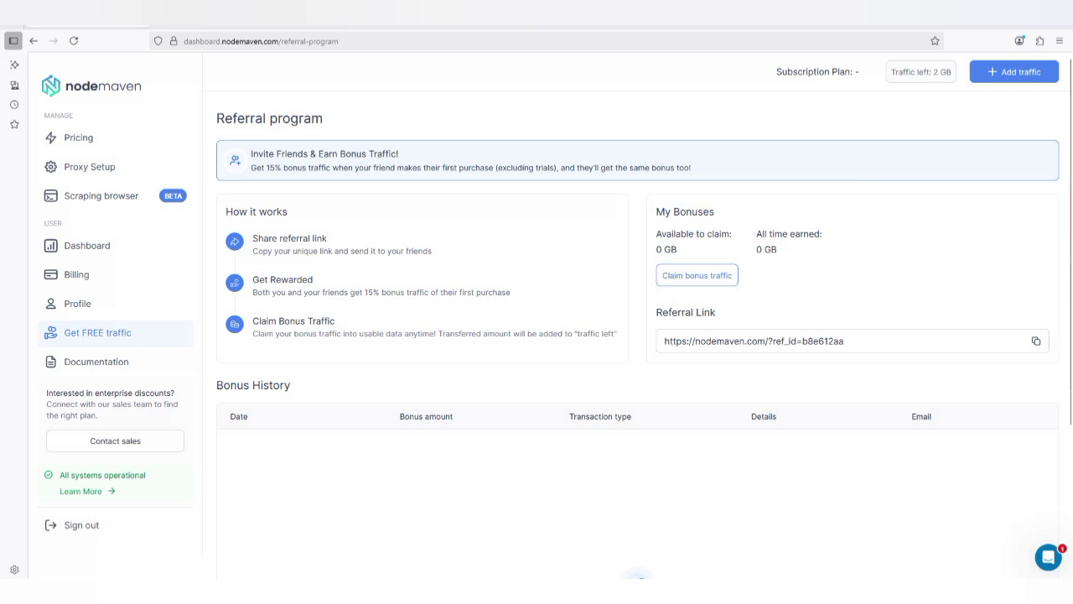
left_click_drag(845, 342, 664, 341)
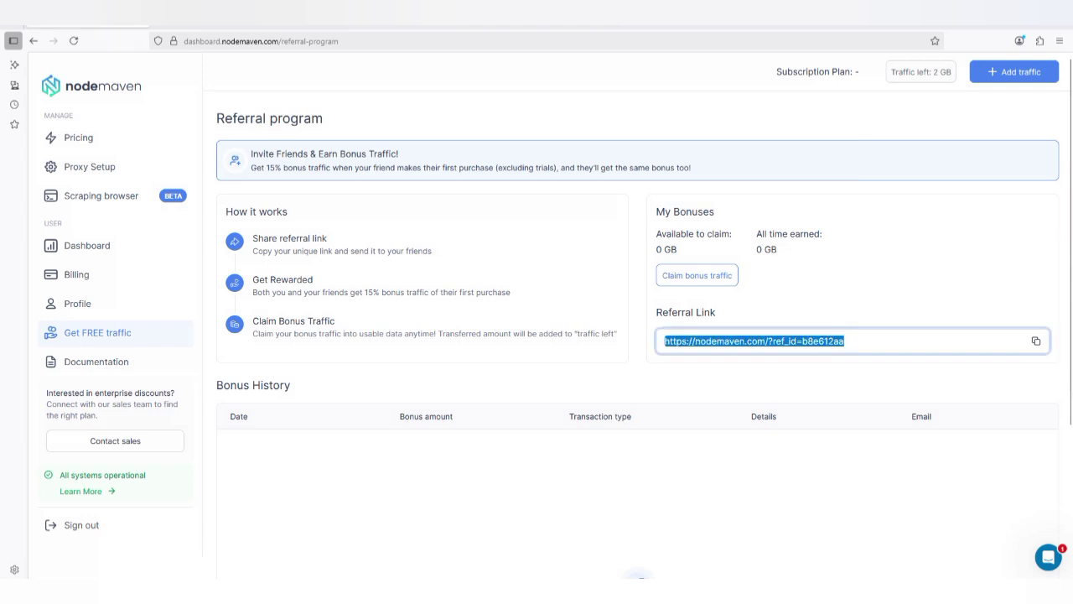